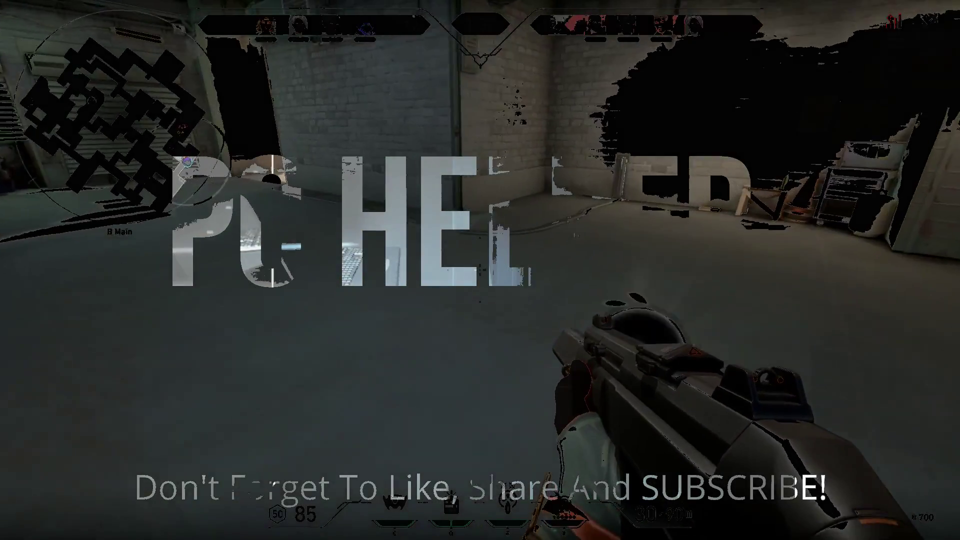
# Deploy Killjoy's Alarmbot on the floor, then fire the Phantom at the enemy.
pyautogui.press('q')
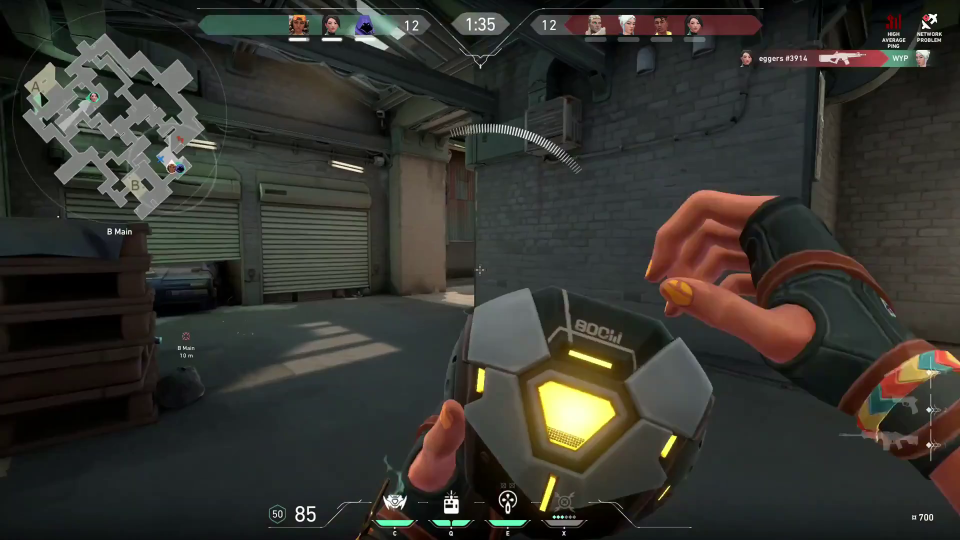
pyautogui.click(480, 270)
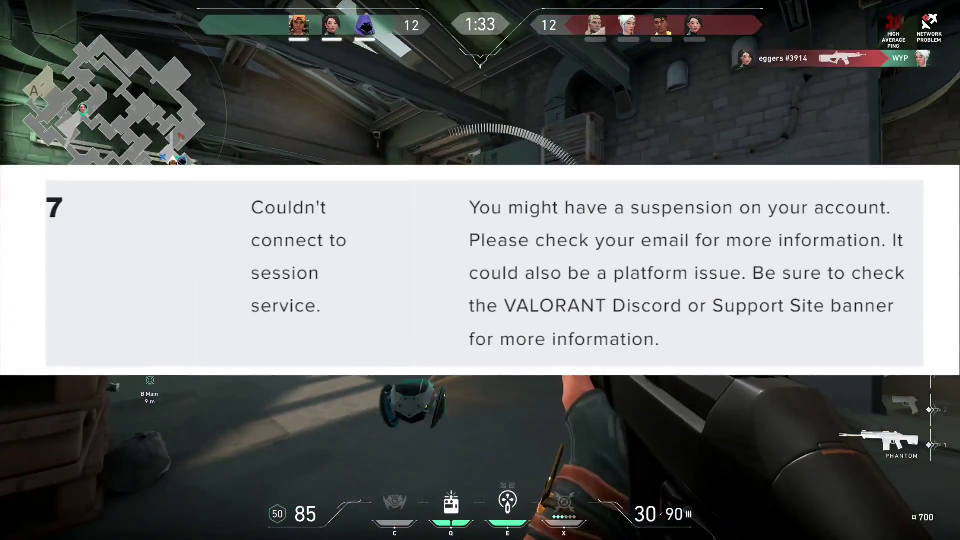
pyautogui.click(480, 270)
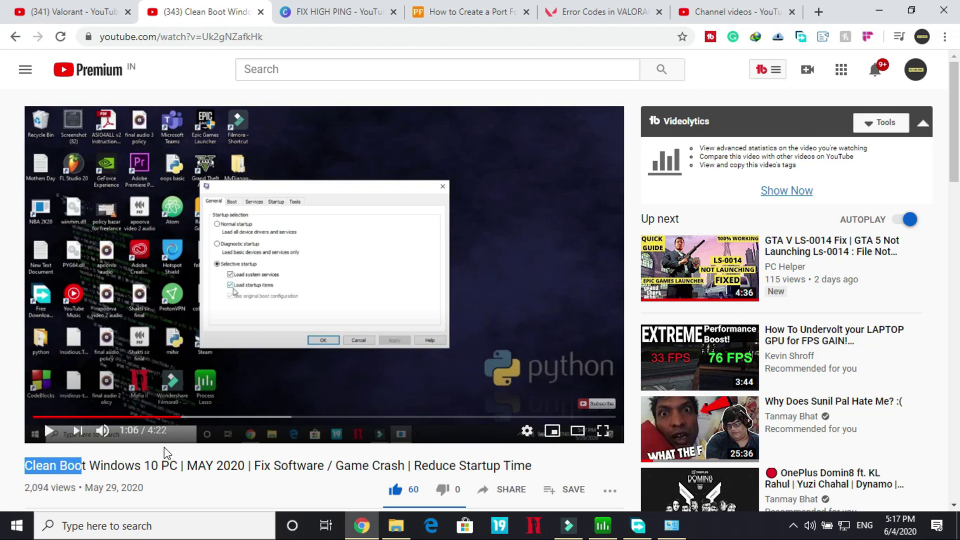
pyautogui.click(190, 481)
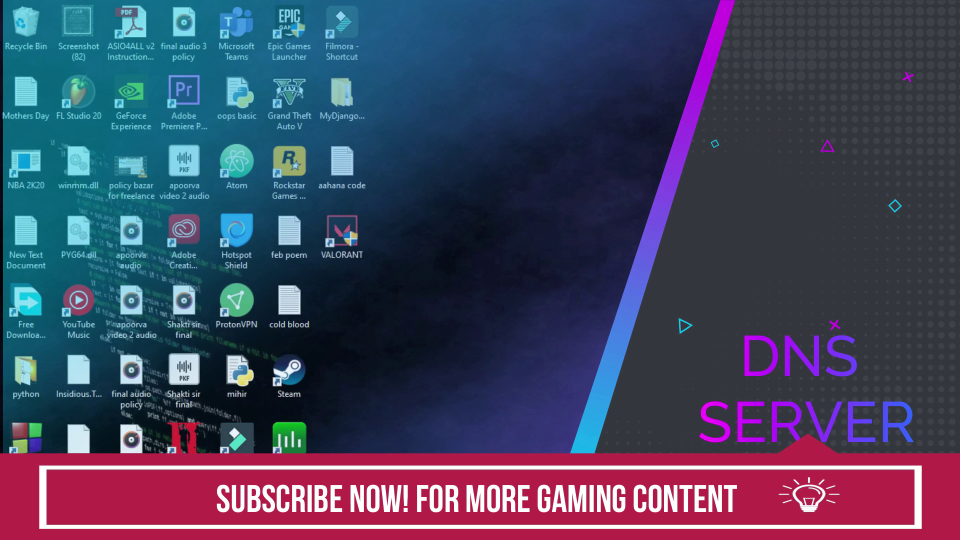
# Launch Command Prompt from search and close the Wi-Fi Properties and Status dialogs.
pyautogui.press('super+s')
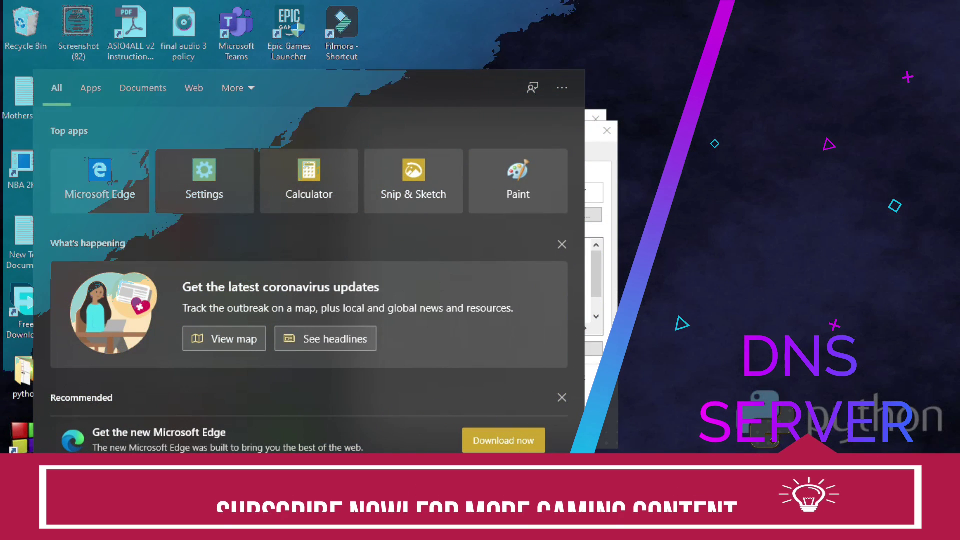
pyautogui.write('cmd')
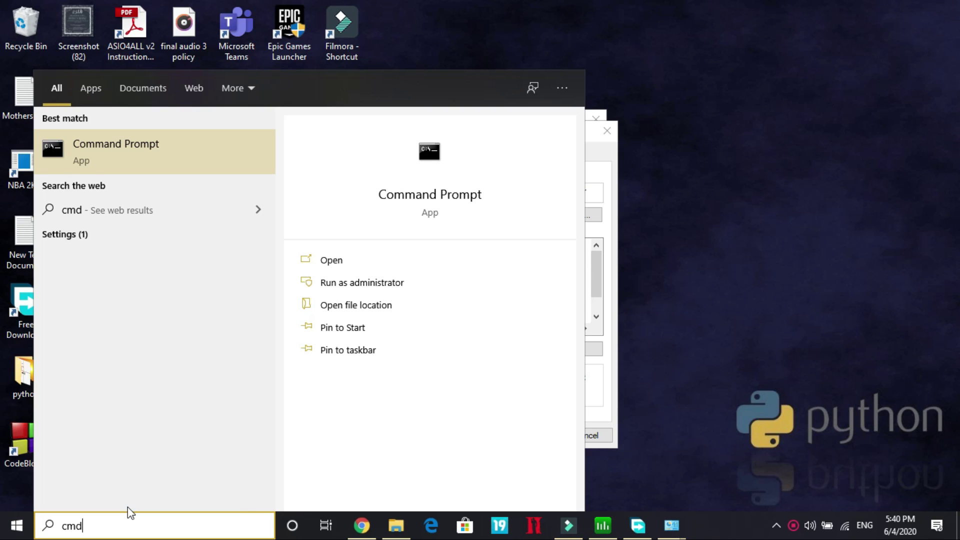
pyautogui.press('Return')
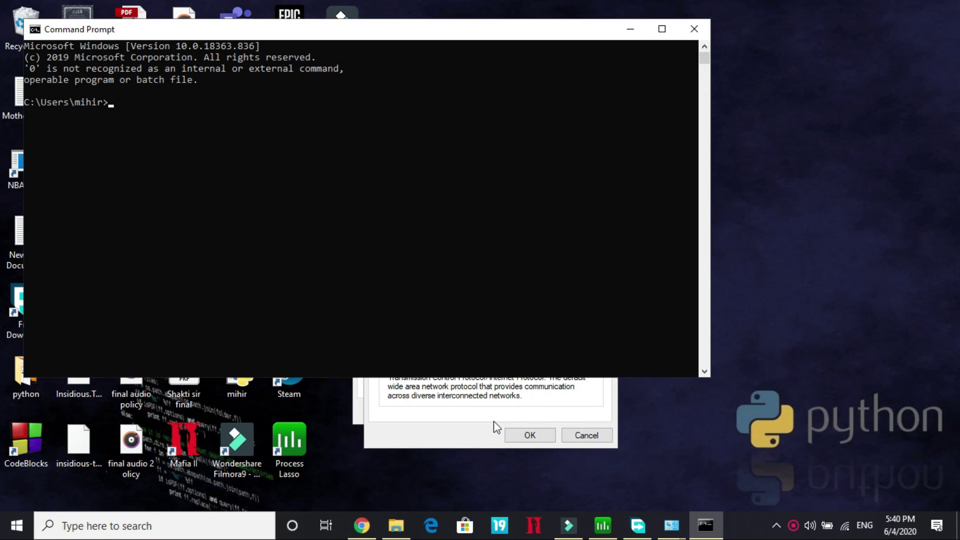
pyautogui.click(493, 421)
pyautogui.click(607, 131)
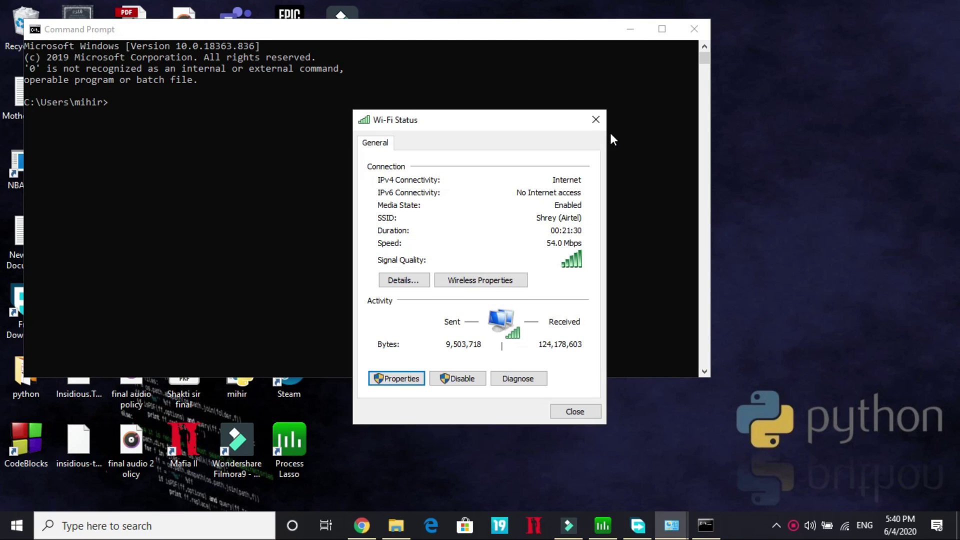
pyautogui.click(590, 113)
# Ping 1.1.1.1 in Command Prompt, getting four replies with 0% loss.
pyautogui.moveTo(42, 103); pyautogui.dragTo(74, 102)
pyautogui.write('p')
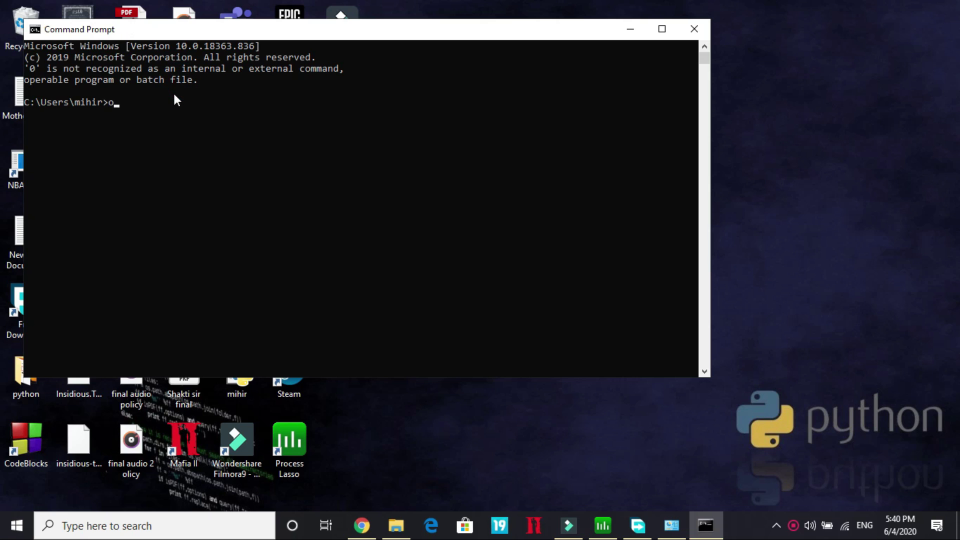
pyautogui.write('ing ')
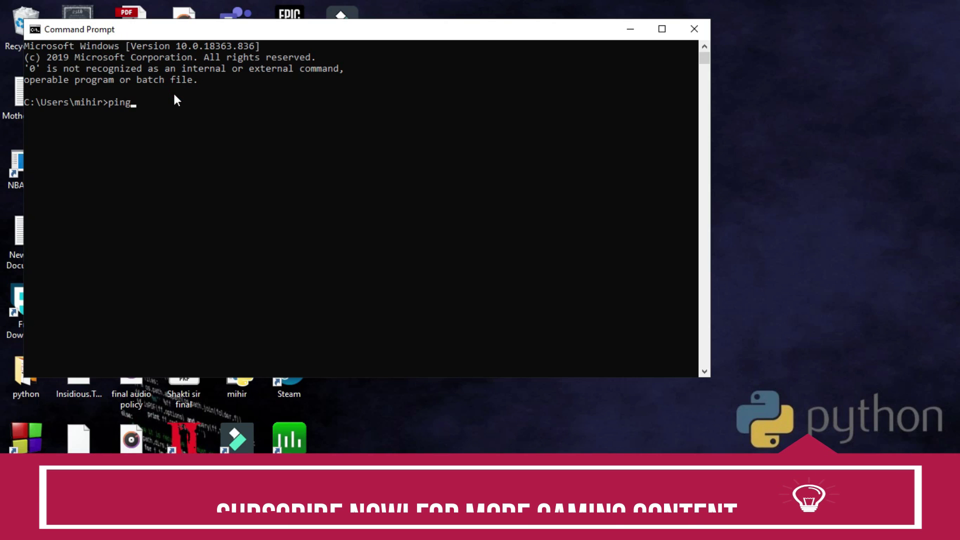
pyautogui.write('1')
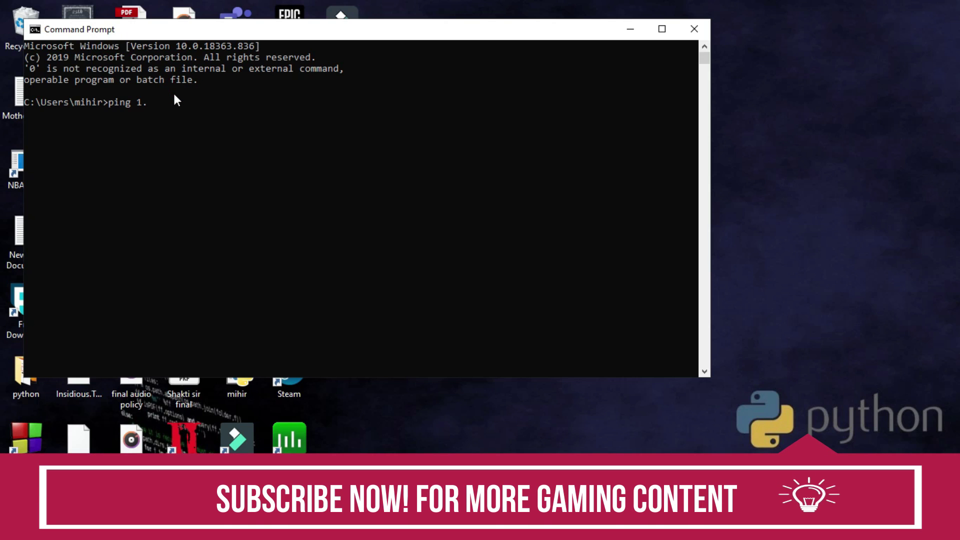
pyautogui.write('.1.1.1.')
pyautogui.press('Return')
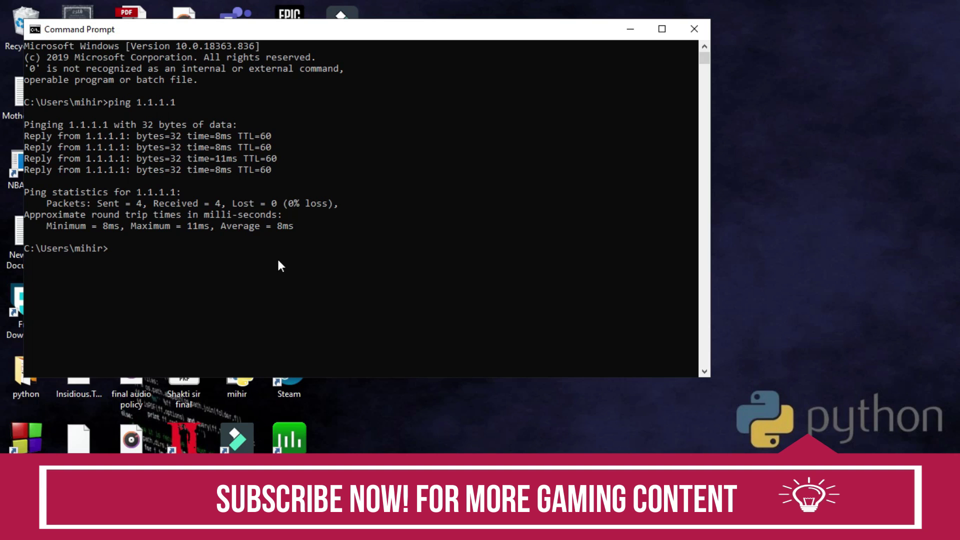
# Ping 8.8.8.8 after fixing a typo, getting four replies averaging 9ms.
pyautogui.click(223, 226)
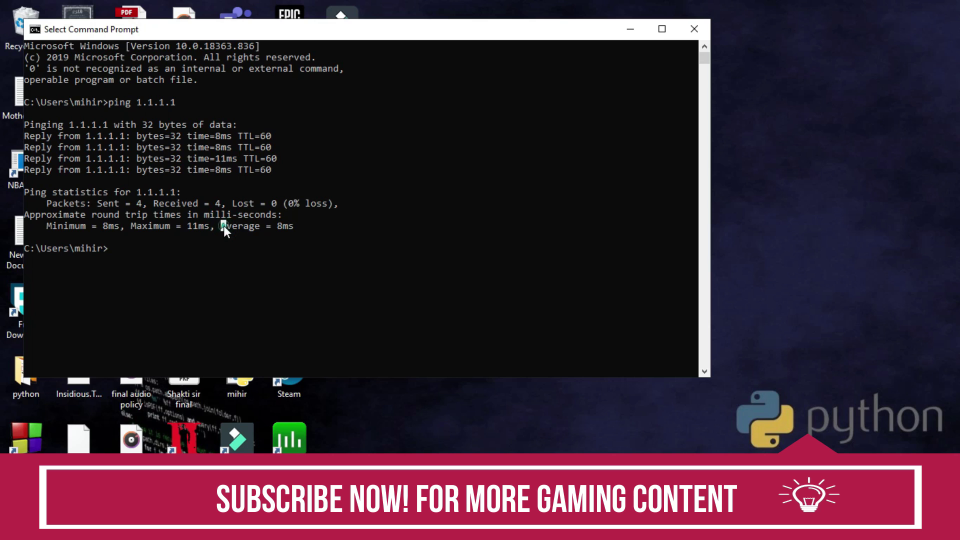
pyautogui.click(171, 245)
pyautogui.write('pin')
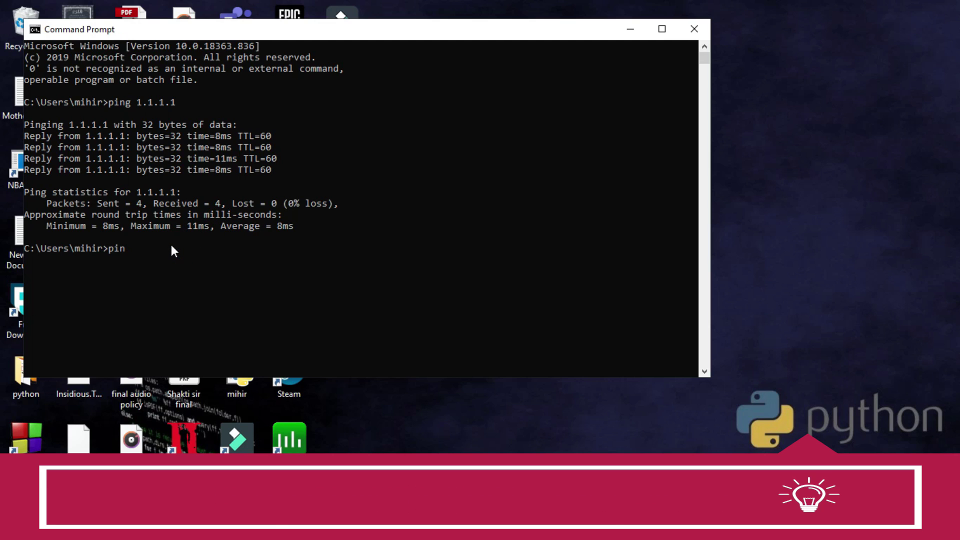
pyautogui.write('g 9')
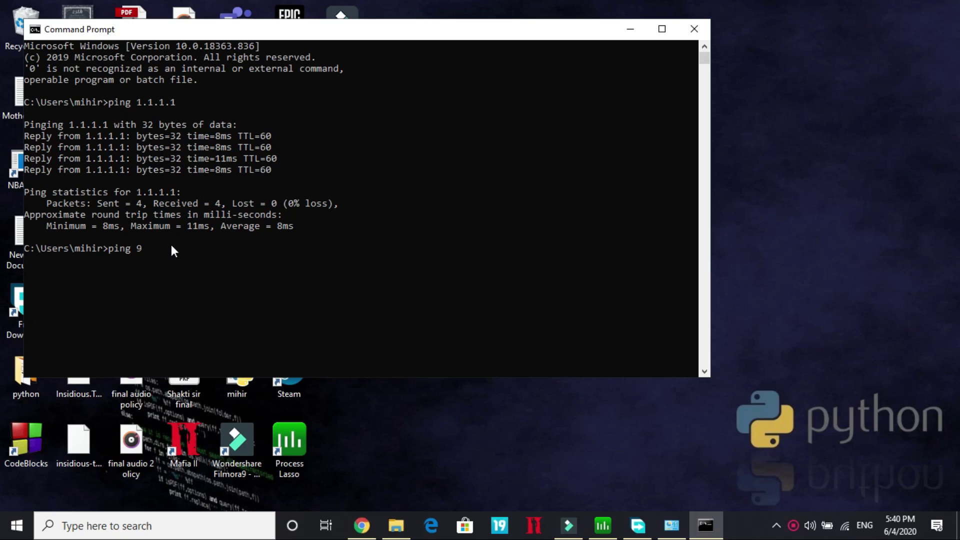
pyautogui.press('BackSpace')
pyautogui.write('8.8.8.')
pyautogui.press('Return')
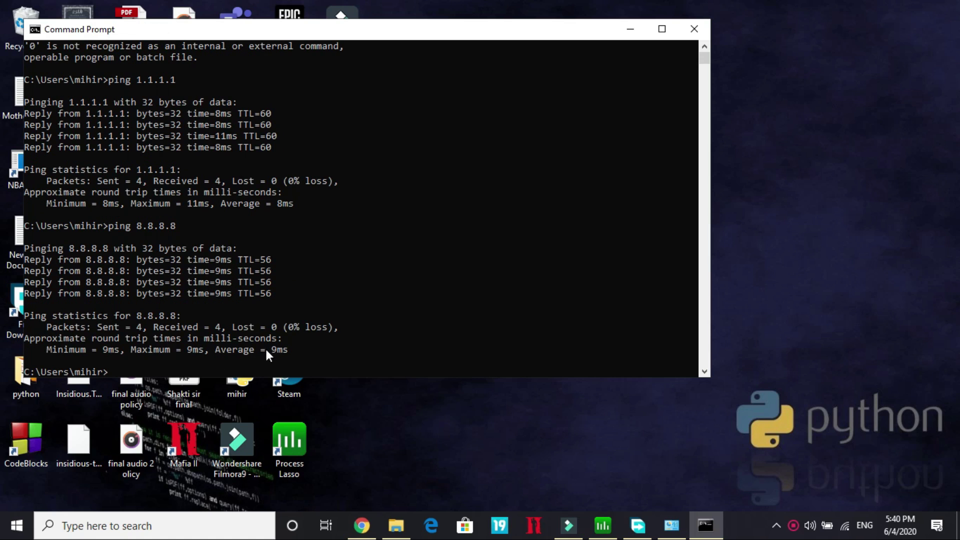
# Highlight the 9ms average and the 1.1.1.1 address in the ping output.
pyautogui.moveTo(265, 347); pyautogui.dragTo(350, 351)
pyautogui.click(257, 259)
pyautogui.click(262, 214)
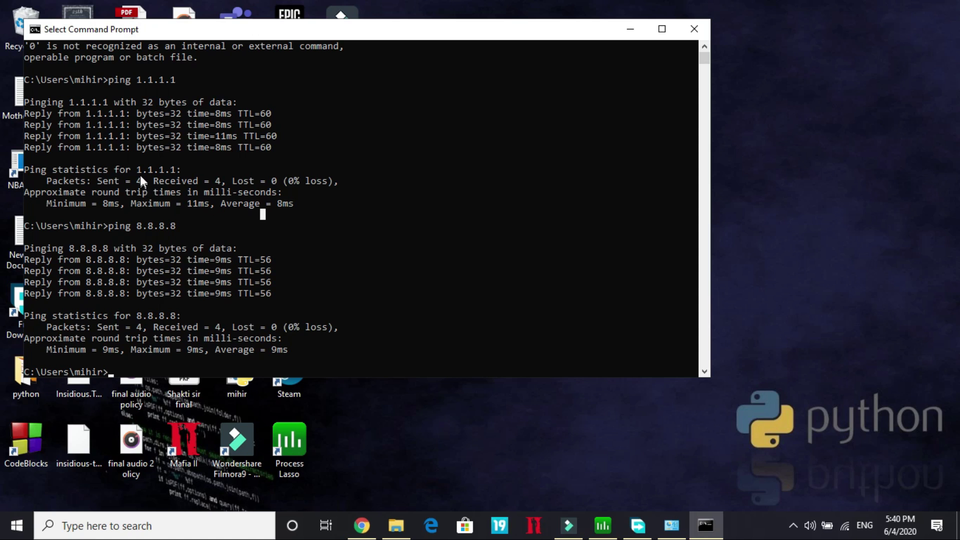
pyautogui.moveTo(142, 172); pyautogui.dragTo(188, 169)
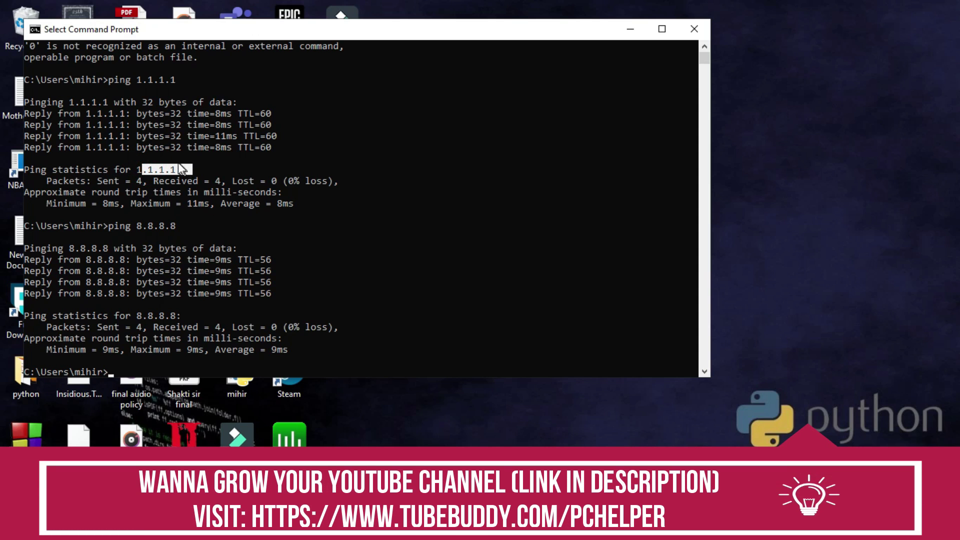
pyautogui.click(178, 158)
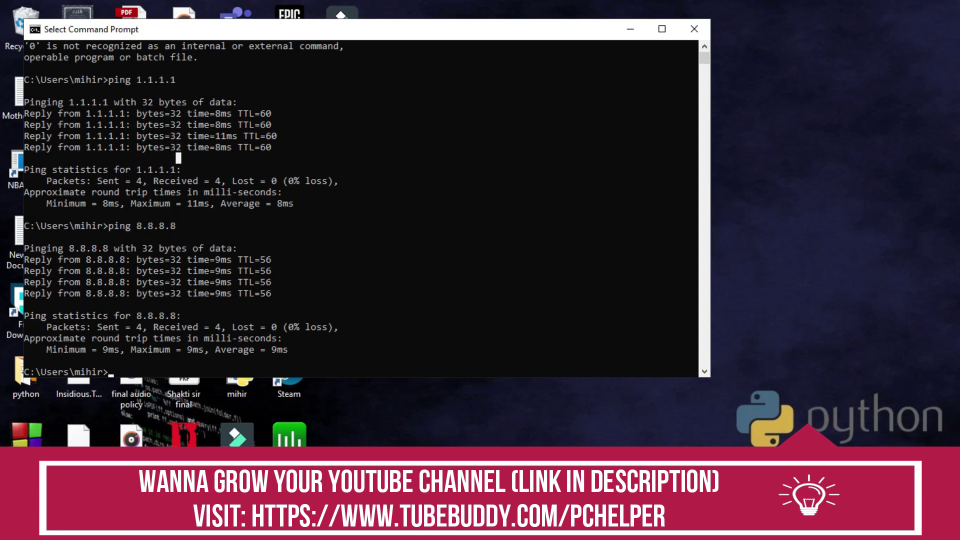
# Open Network Connections from search, then open the Wi-Fi connection's Status and Properties.
pyautogui.press('super')
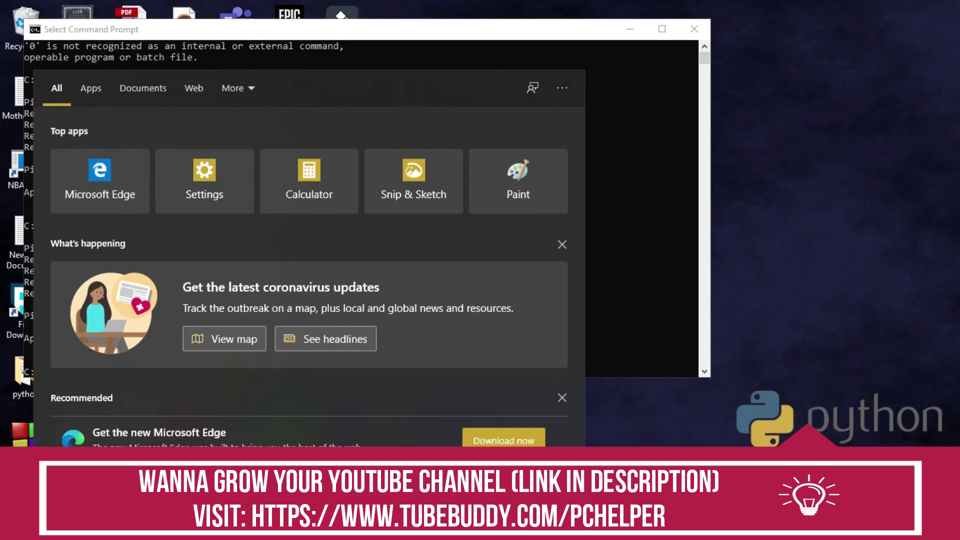
pyautogui.write('netw')
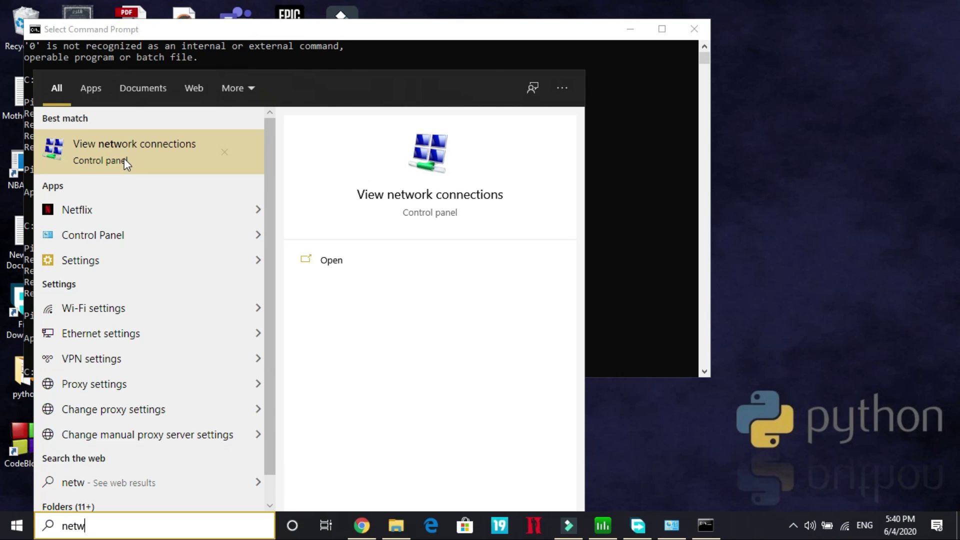
pyautogui.click(125, 160)
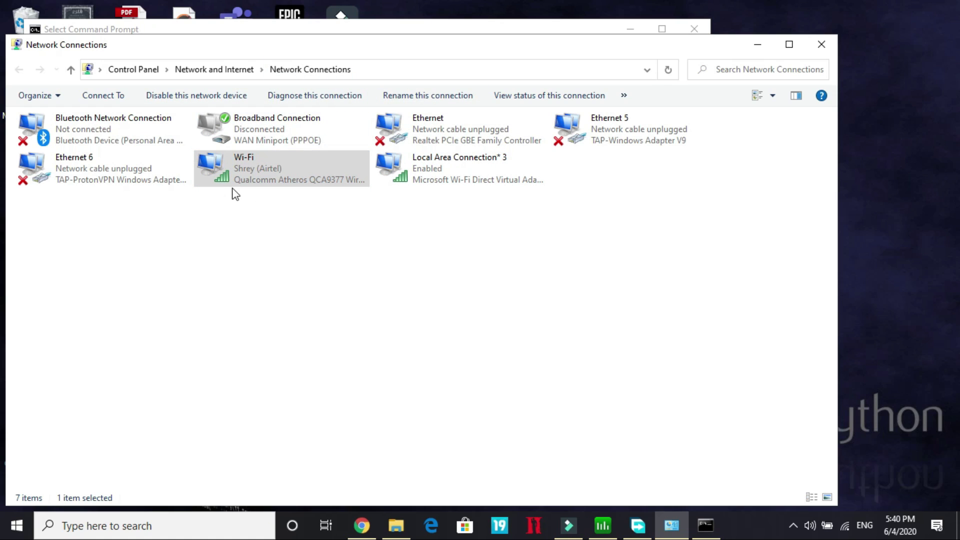
pyautogui.click(247, 170)
pyautogui.doubleClick(249, 165)
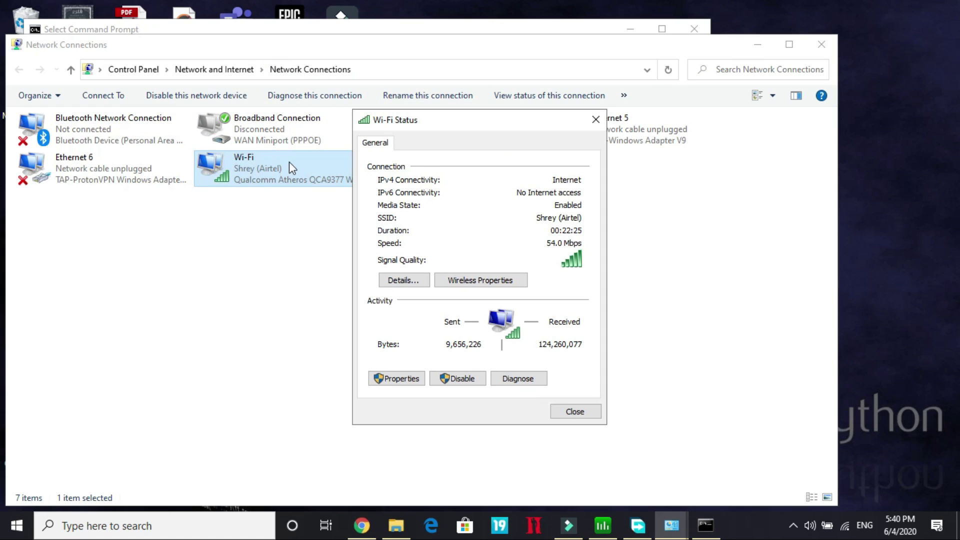
pyautogui.click(409, 381)
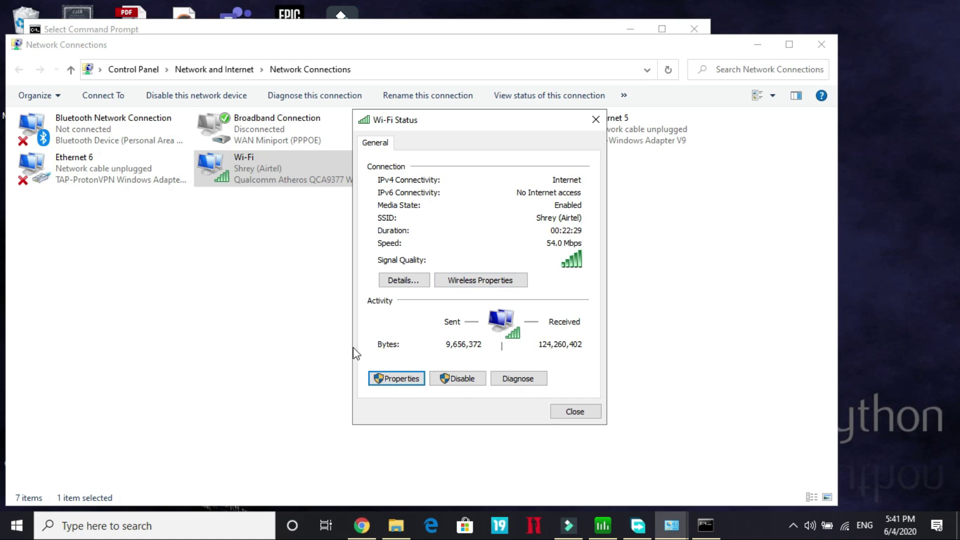
# Set Wi-Fi IPv4 to manual DNS servers 1.1.1.1 and 1.1.4.4 and confirm both dialogs.
pyautogui.click(395, 378)
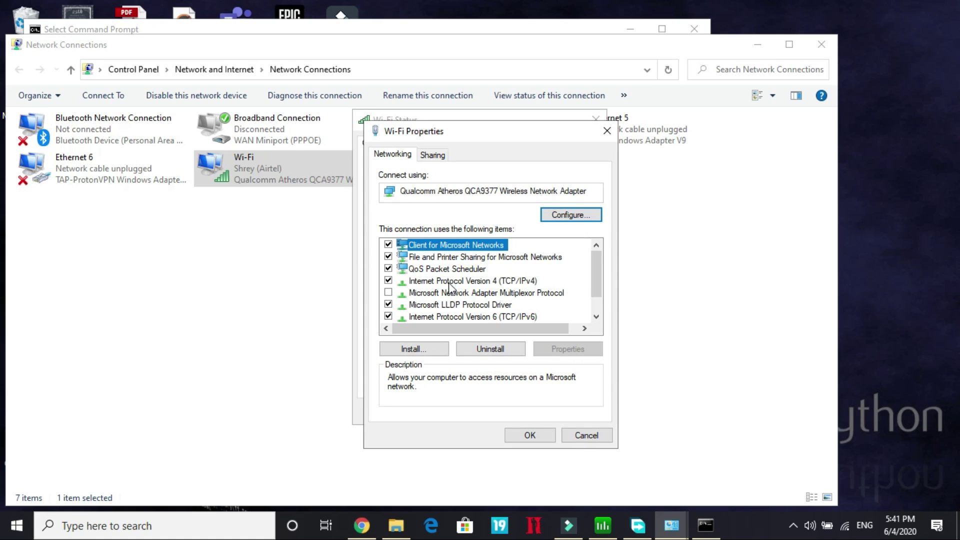
pyautogui.click(449, 281)
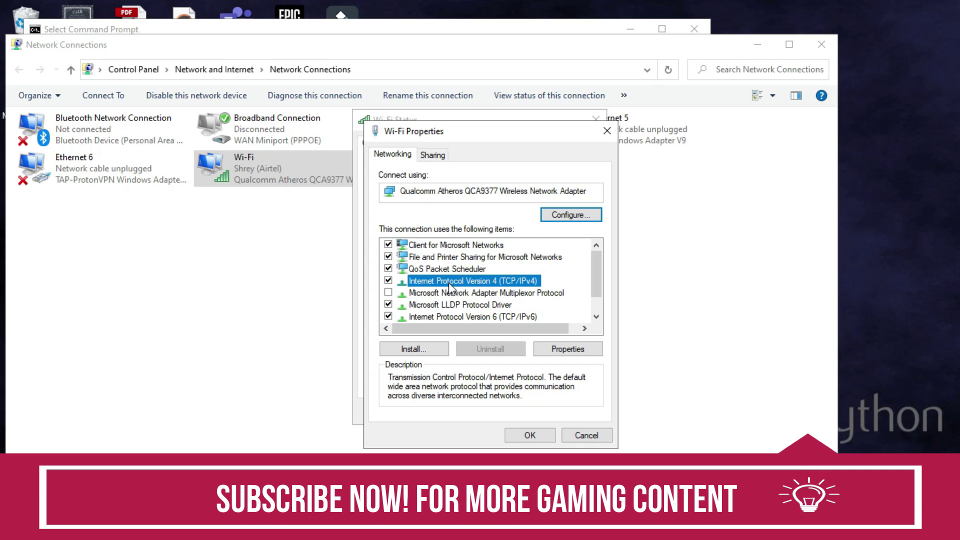
pyautogui.doubleClick(449, 282)
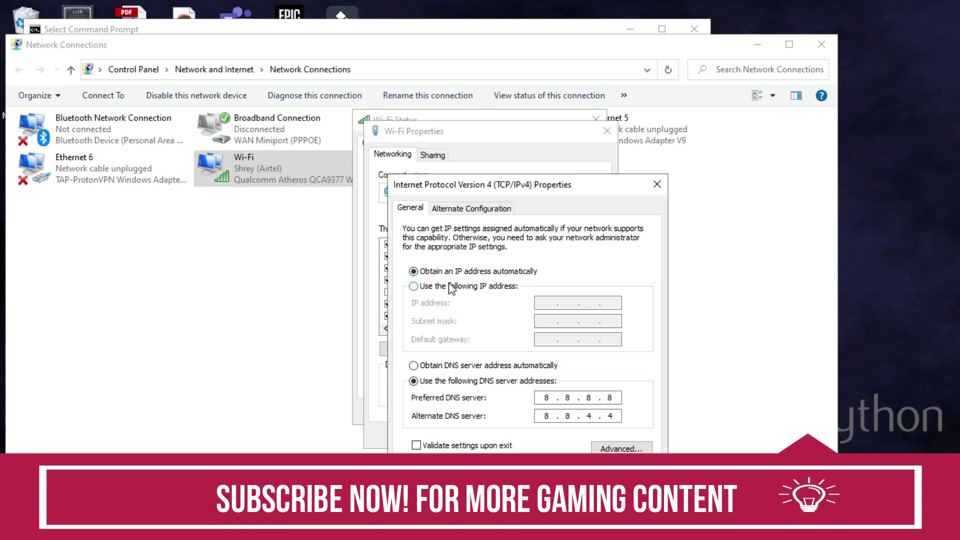
pyautogui.click(422, 366)
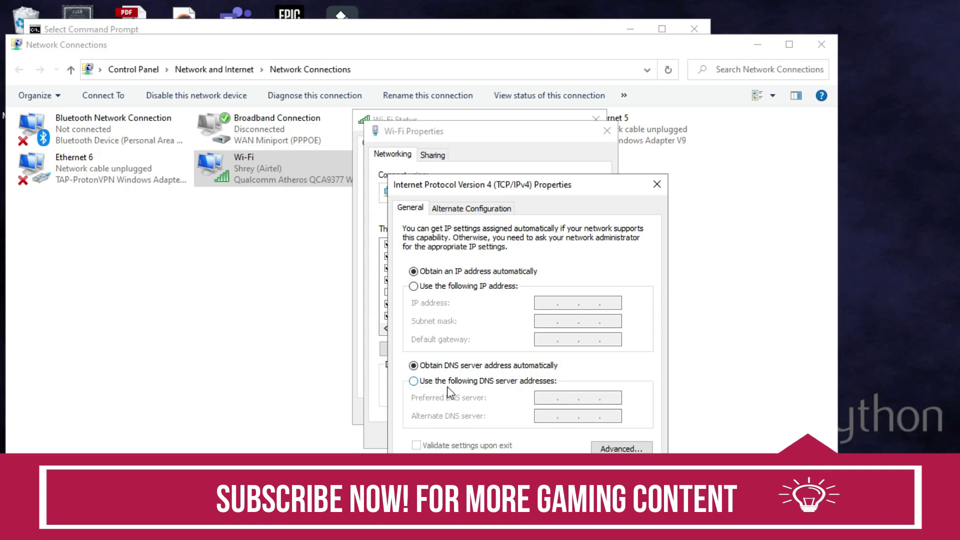
pyautogui.click(429, 382)
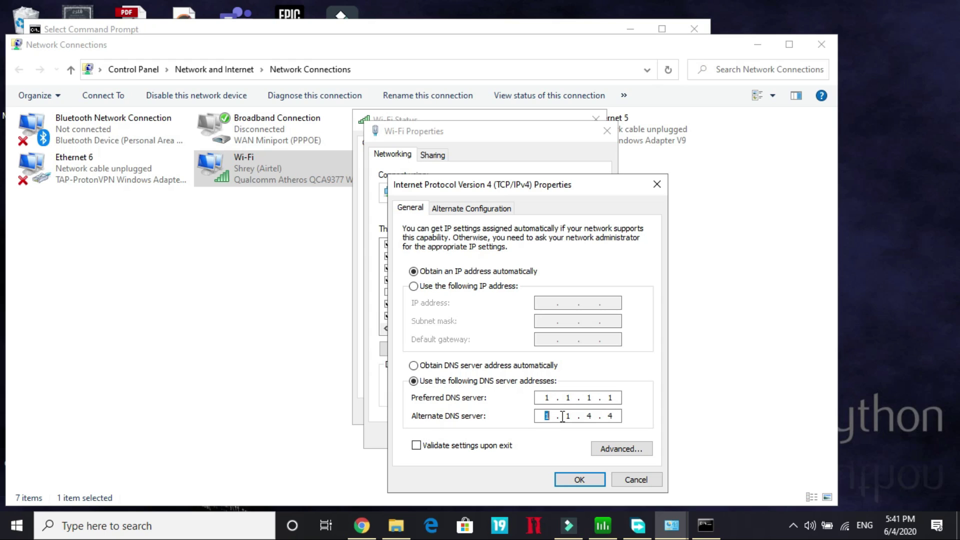
pyautogui.write('1.1.4.4')
pyautogui.click(597, 479)
pyautogui.click(536, 434)
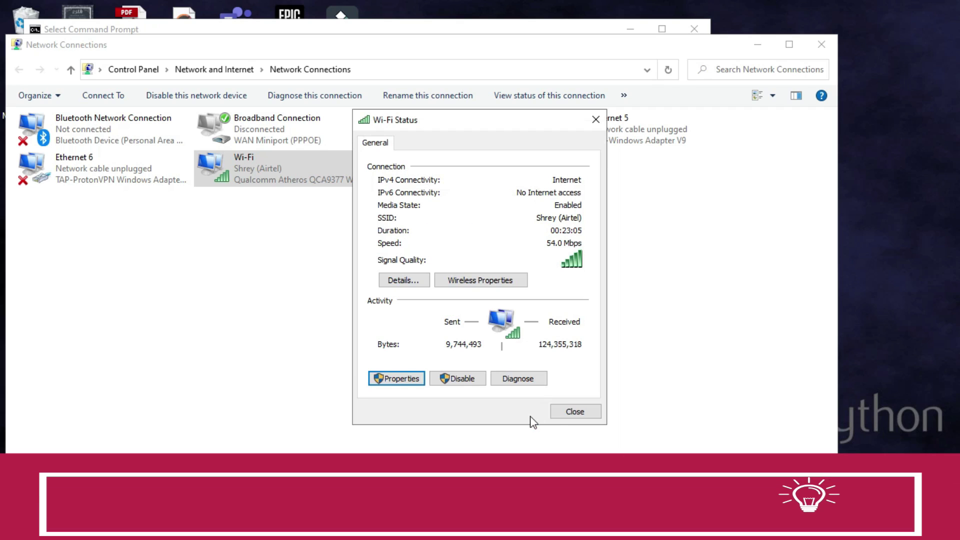
# Close the Wi-Fi Status and Network Connections windows.
pyautogui.click(584, 406)
pyautogui.click(815, 44)
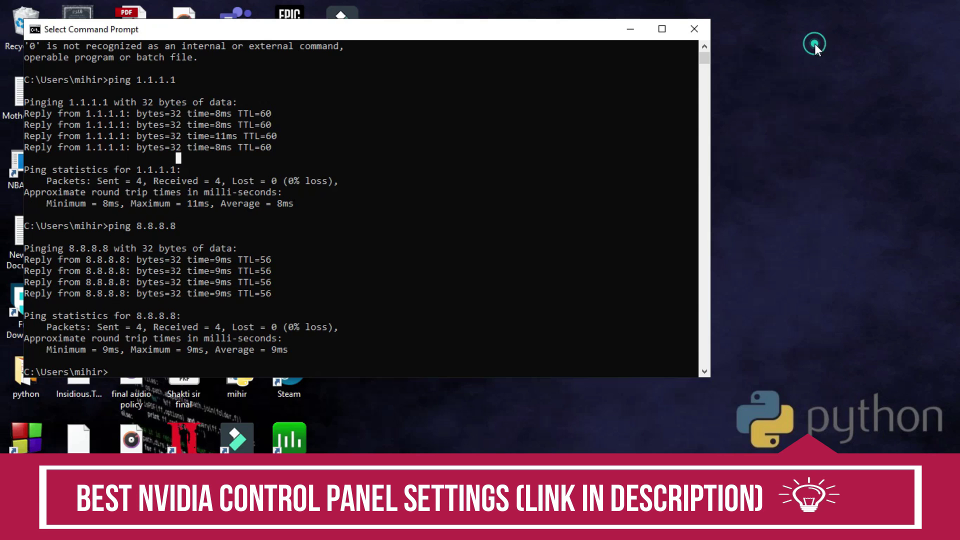
pyautogui.click(763, 109)
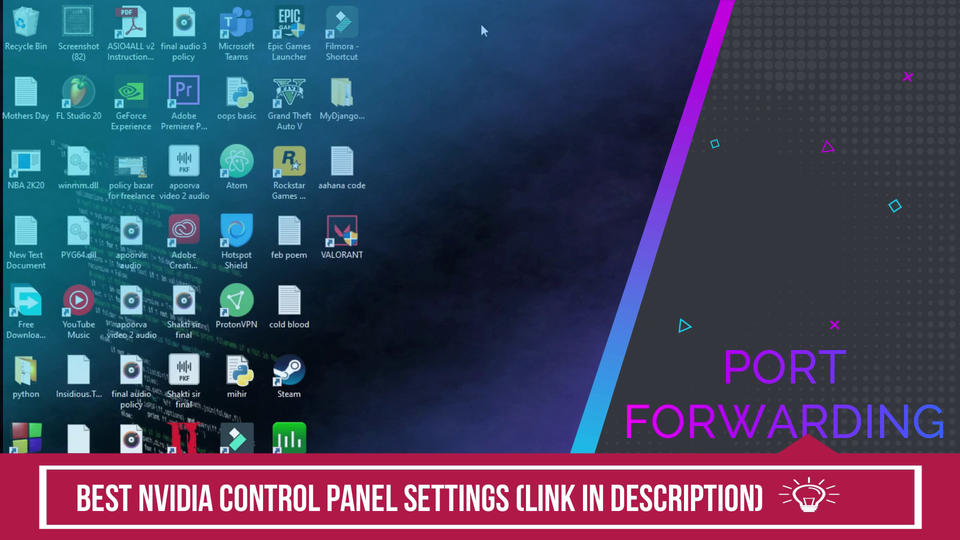
# Open Windows Defender Firewall with Advanced Security from search and show its Inbound Rules.
pyautogui.press('super+s')
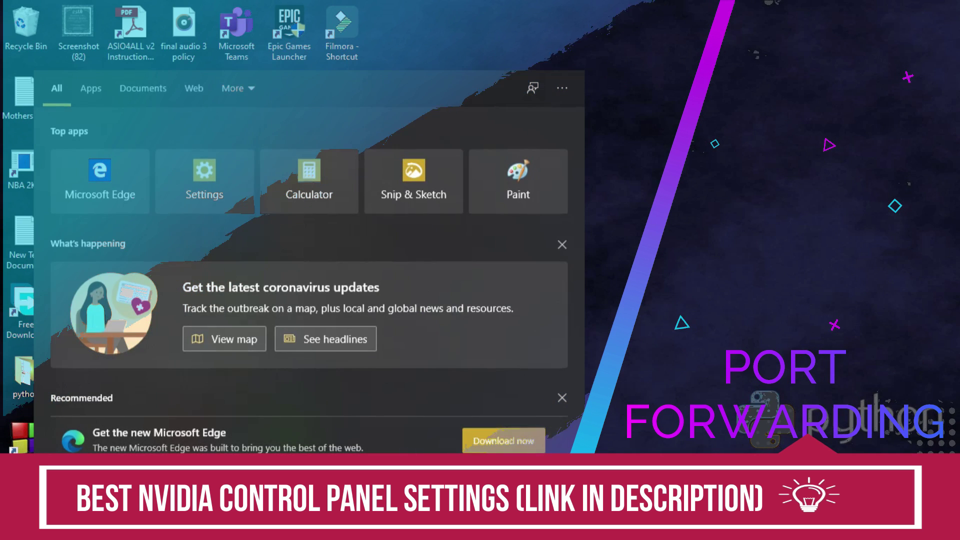
pyautogui.write('windows f')
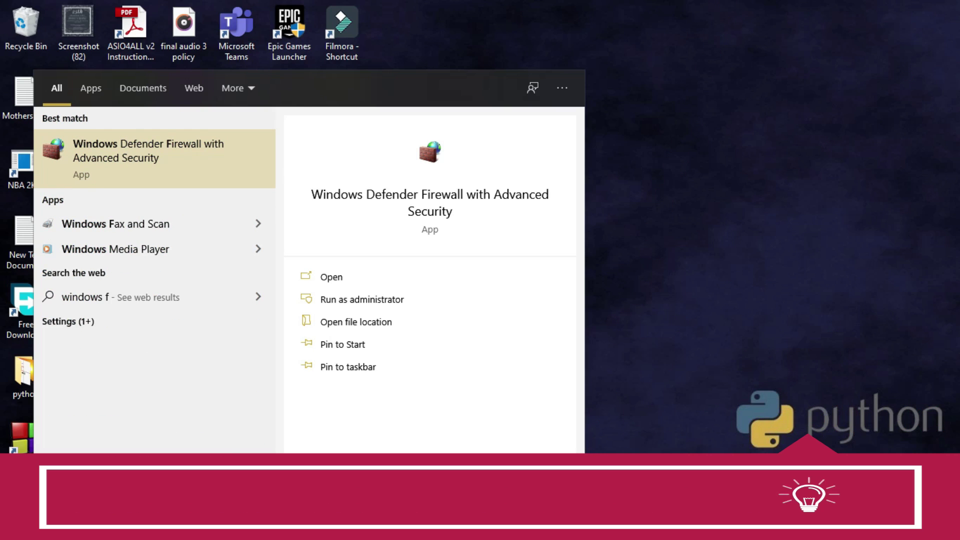
pyautogui.write('irewall')
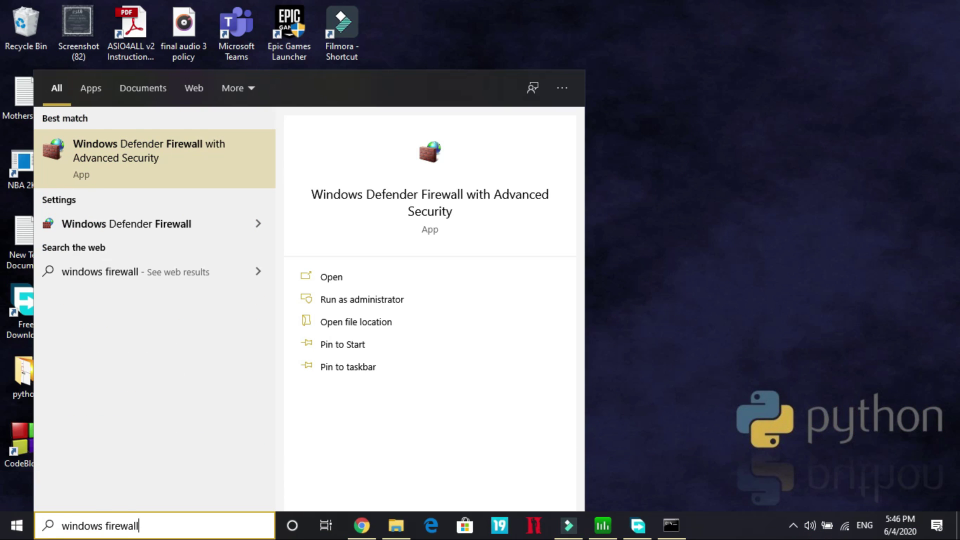
pyautogui.click(116, 157)
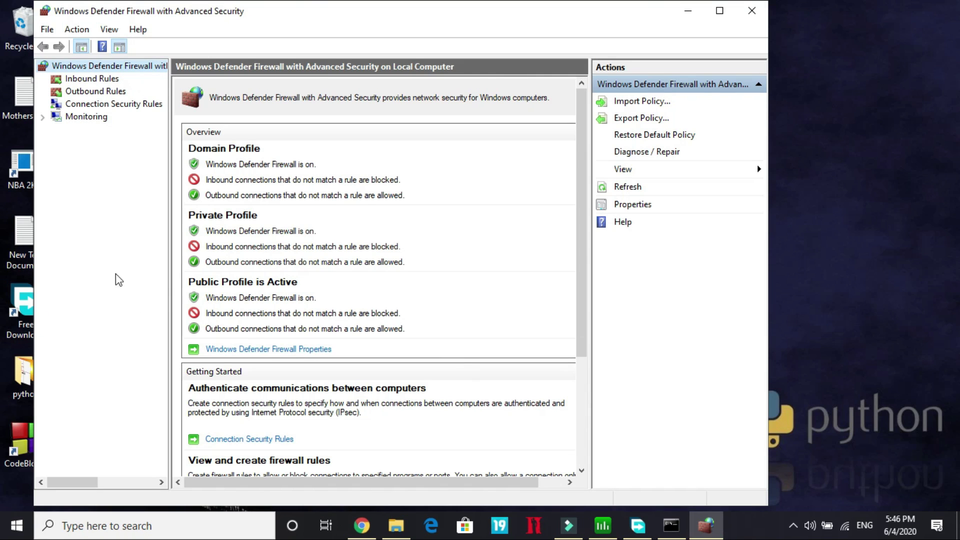
pyautogui.click(80, 79)
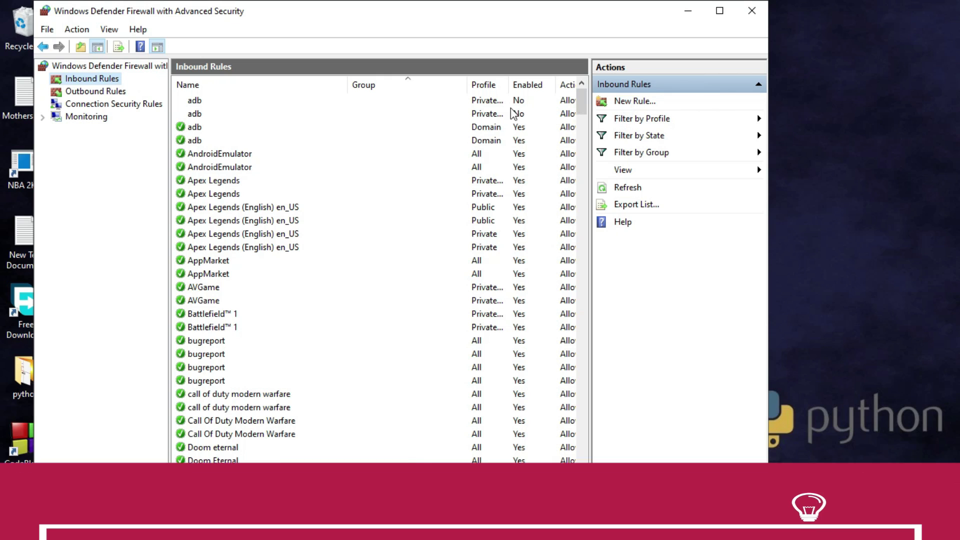
# Copy Valorant's TCP ports 2099,5222-5223,8088,8393-8400 from portforward.com, then return to the firewall.
pyautogui.click(634, 101)
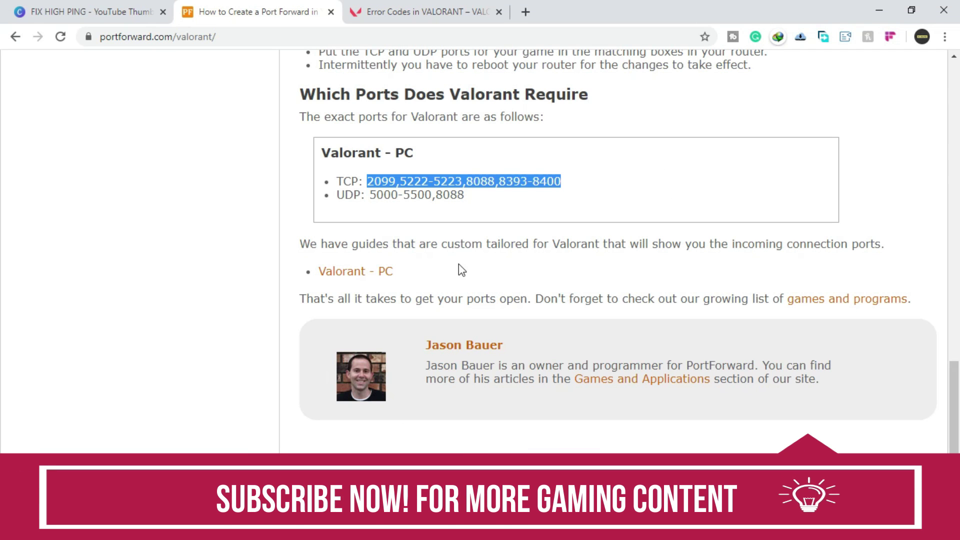
pyautogui.click(283, 185)
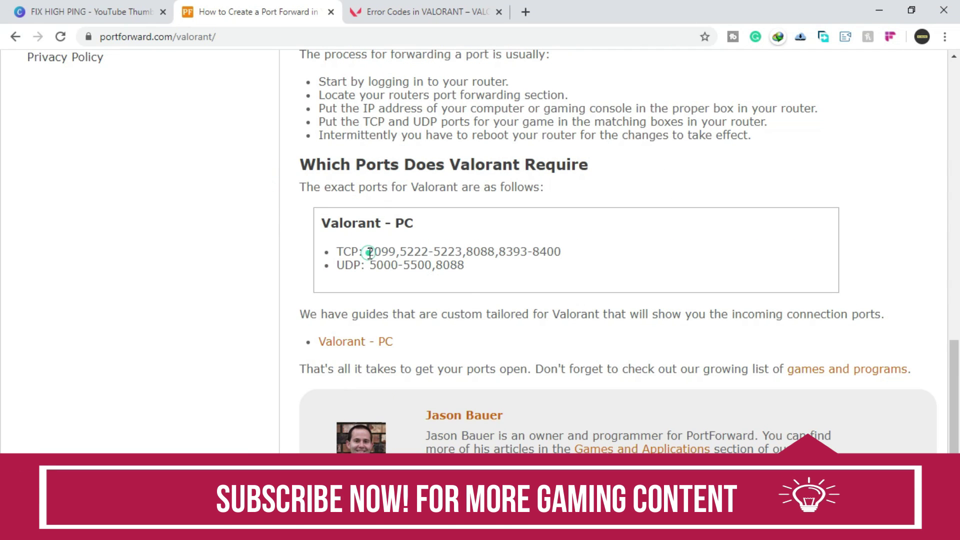
pyautogui.moveTo(367, 251); pyautogui.dragTo(480, 274)
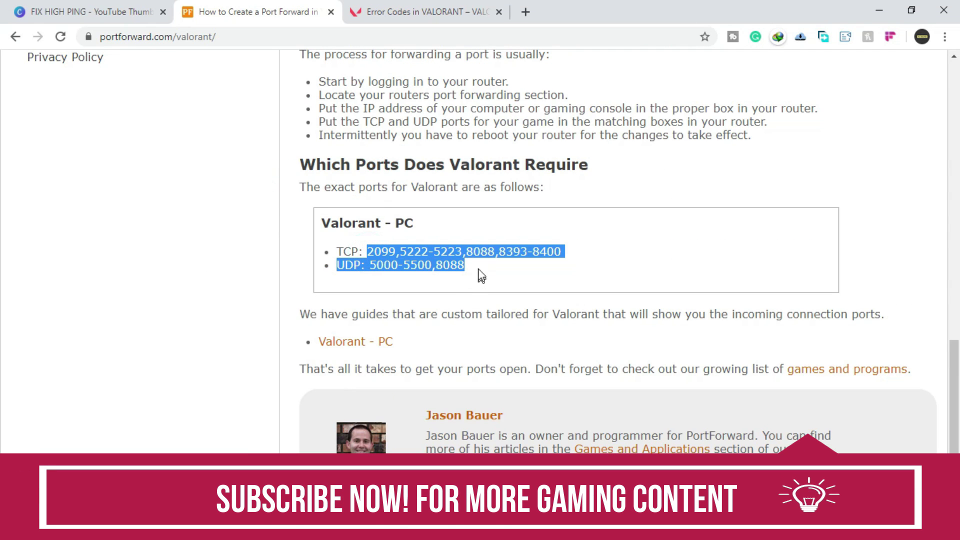
pyautogui.click(369, 251)
pyautogui.moveTo(369, 250); pyautogui.dragTo(596, 257)
pyautogui.hotkey('ctrl', 'c')
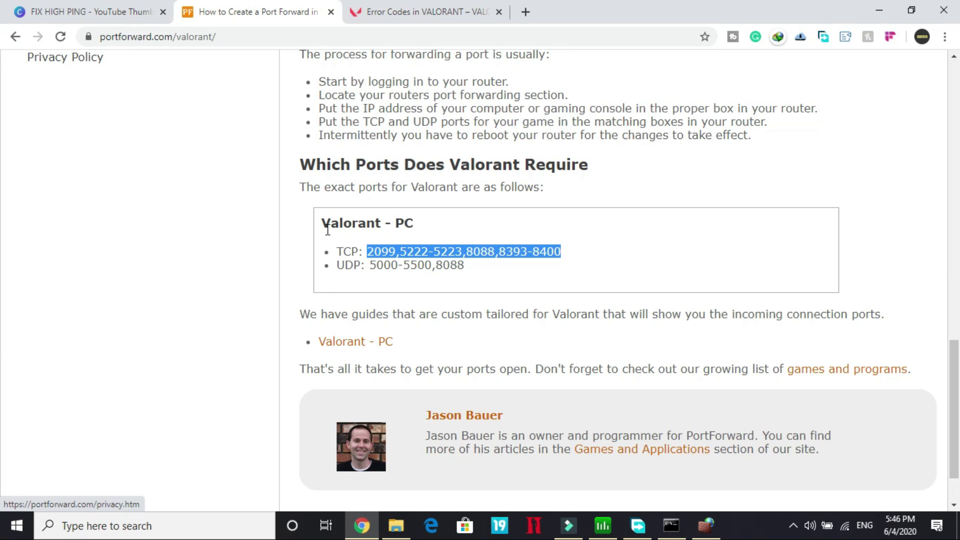
pyautogui.click(705, 525)
# Create a port inbound rule with the pasted TCP ports, allowed on all profiles, named valorant.
pyautogui.click(646, 100)
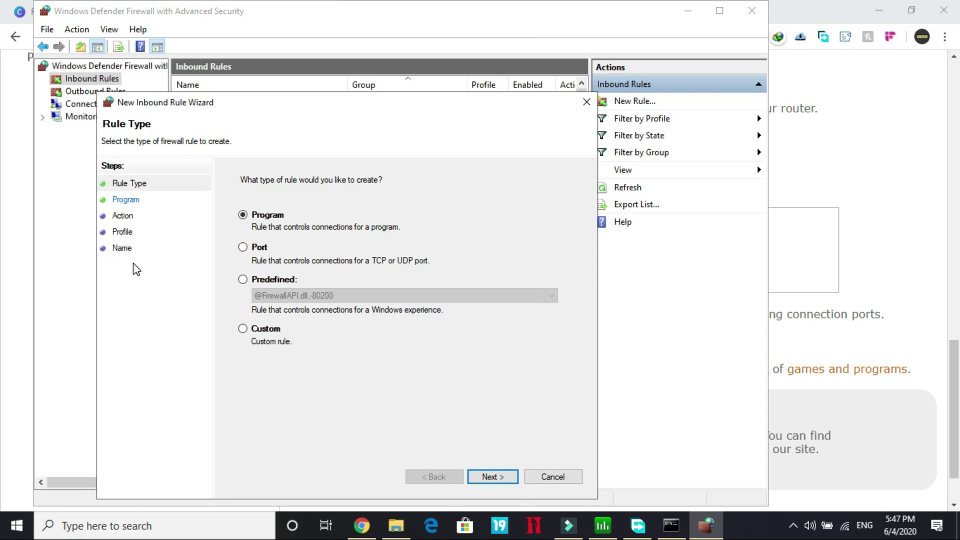
pyautogui.click(243, 247)
pyautogui.click(488, 476)
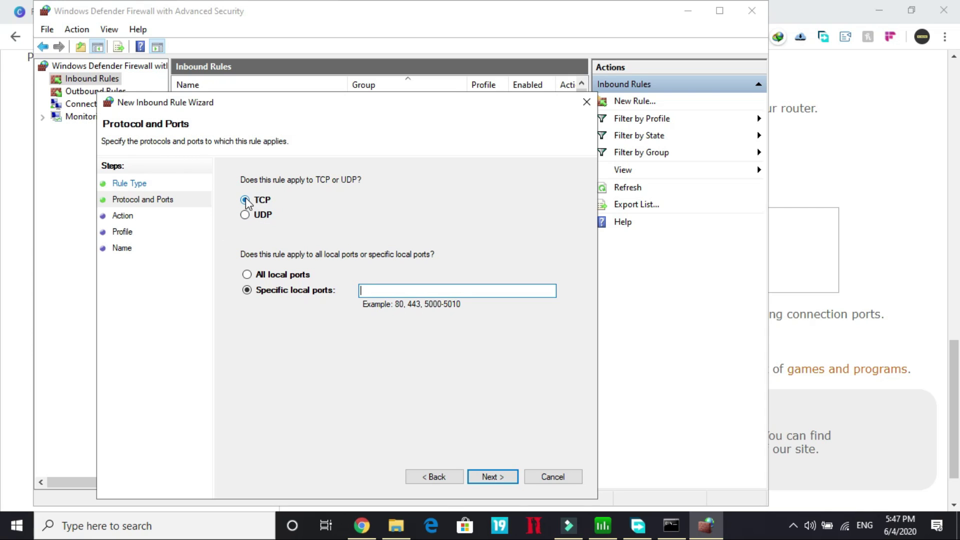
pyautogui.click(414, 291)
pyautogui.hotkey('ctrl', 'v')
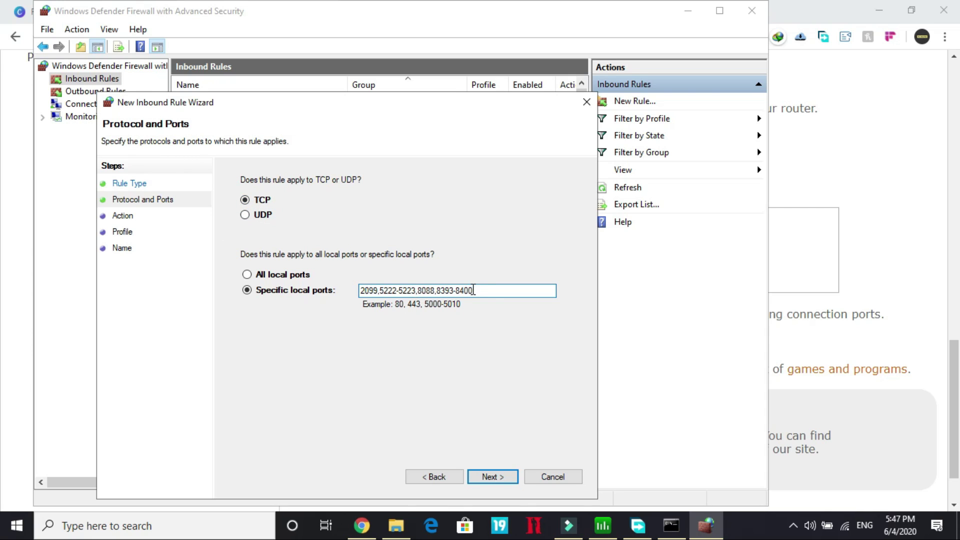
pyautogui.click(502, 477)
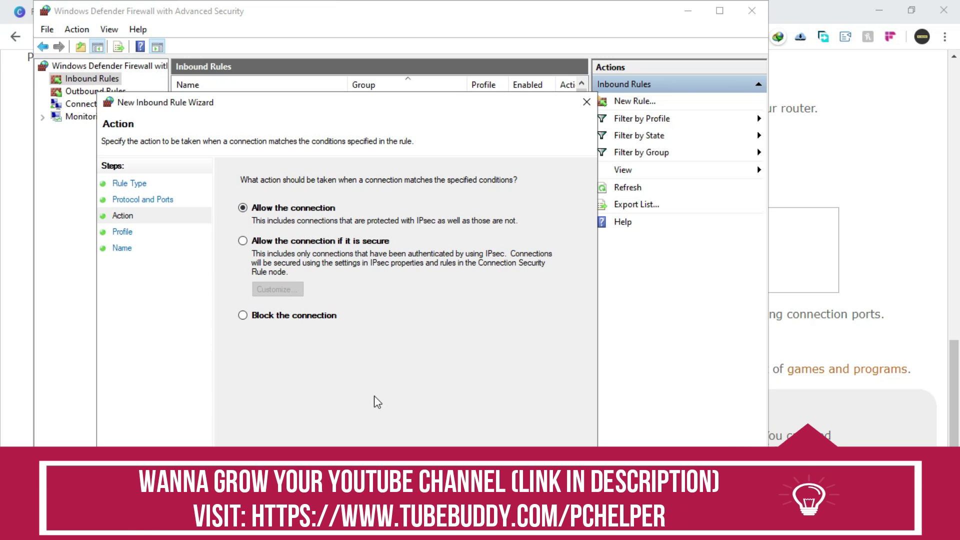
pyautogui.click(502, 476)
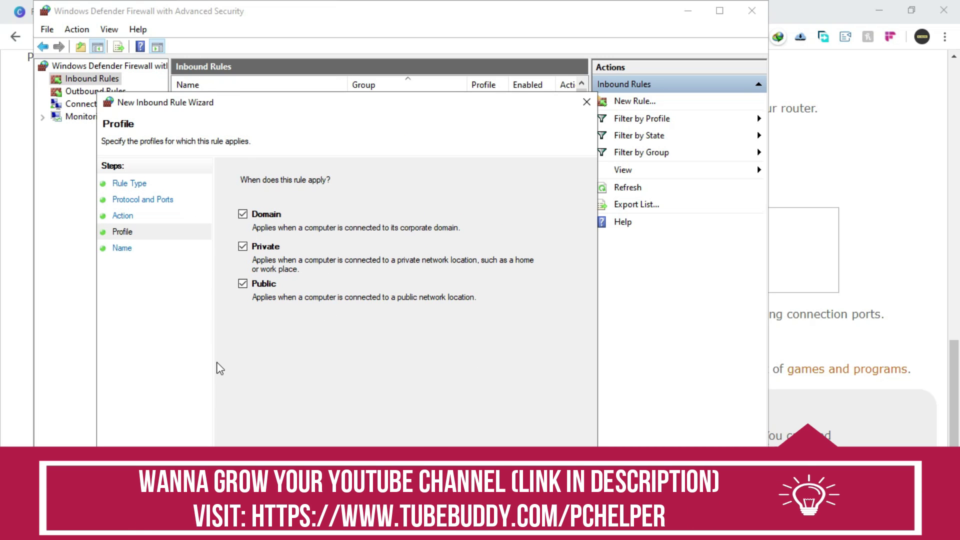
pyautogui.click(502, 477)
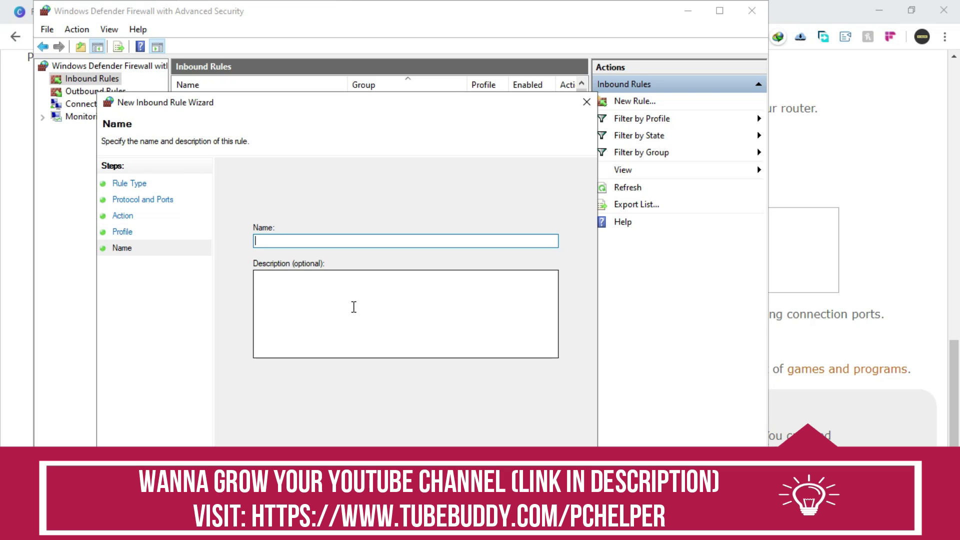
pyautogui.write('valorant')
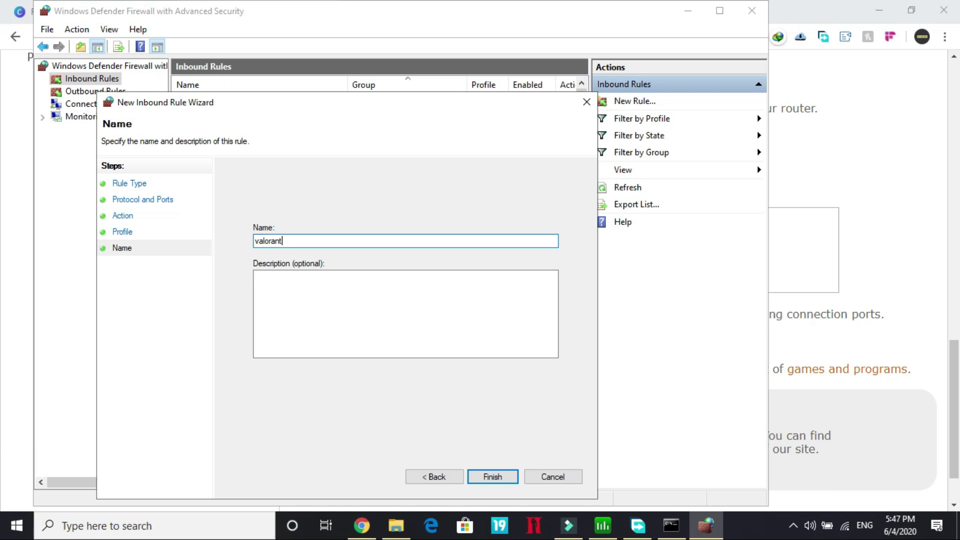
pyautogui.click(492, 477)
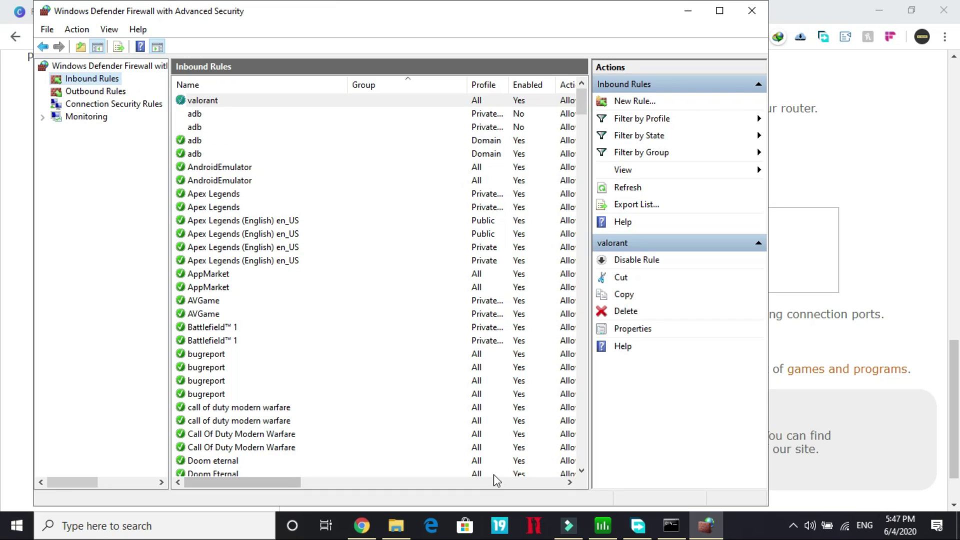
# Select Valorant's UDP port list 5000-5500,8088 on the web page and return to the firewall.
pyautogui.click(855, 152)
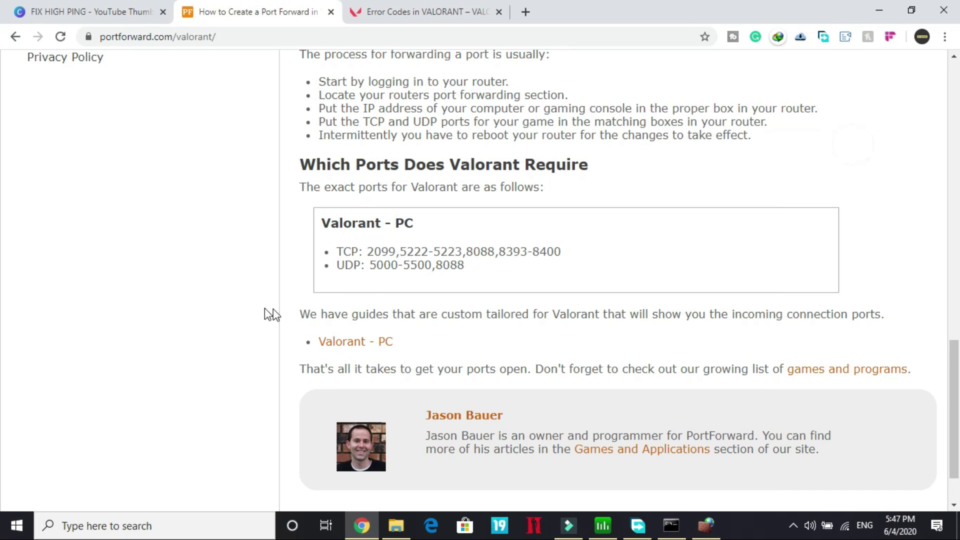
pyautogui.moveTo(369, 265); pyautogui.dragTo(475, 270)
pyautogui.hotkey('ctrl', 'c')
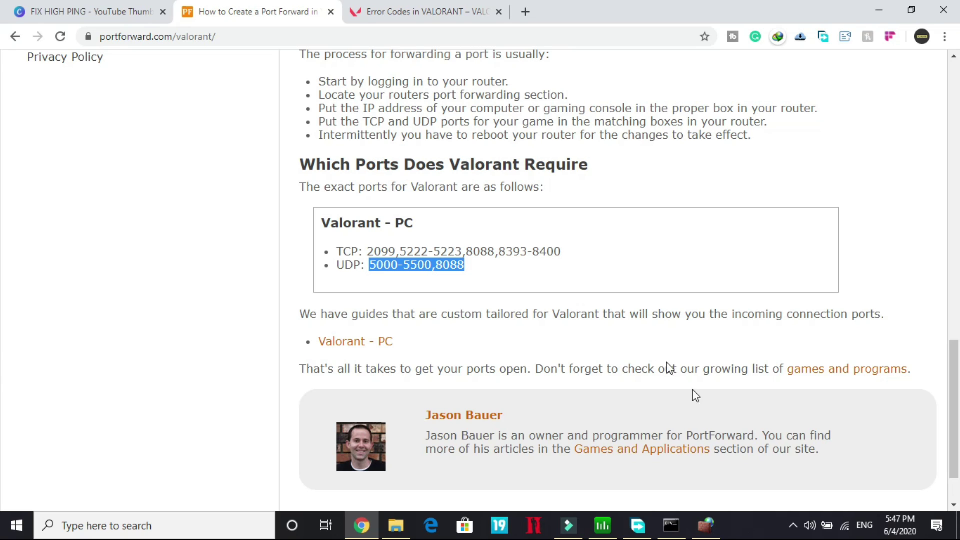
pyautogui.click(705, 525)
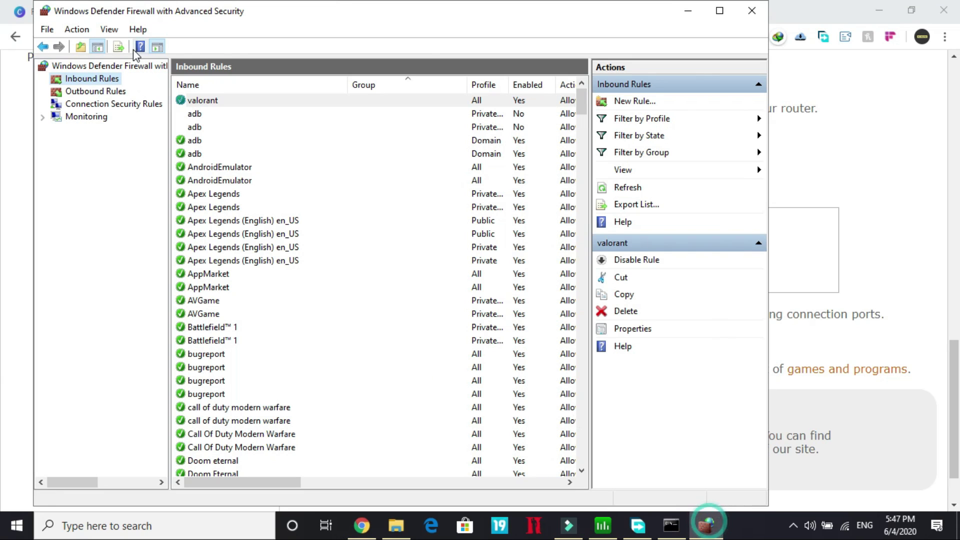
# Add a UDP port rule for 5000-5500,8088 named valorant on all profiles, then close the firewall.
pyautogui.click(626, 101)
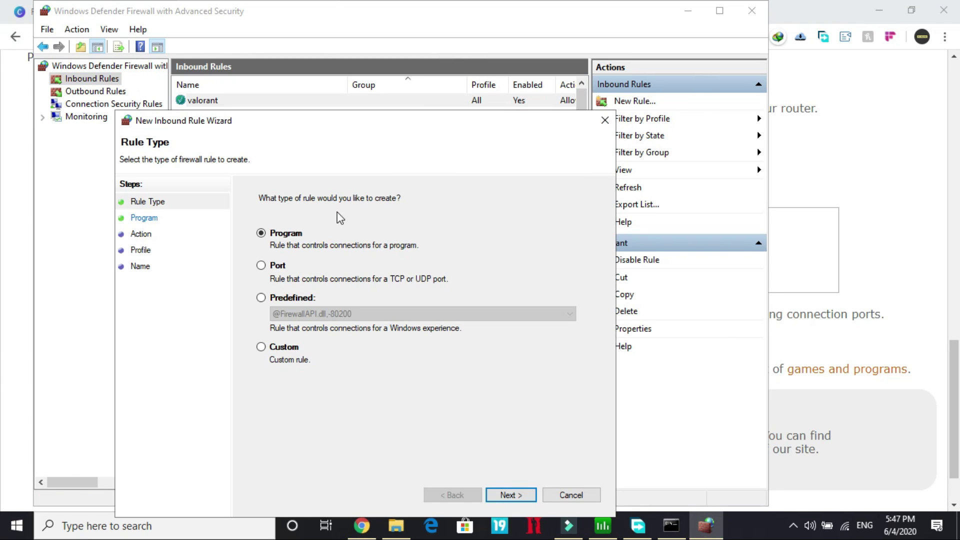
pyautogui.click(279, 266)
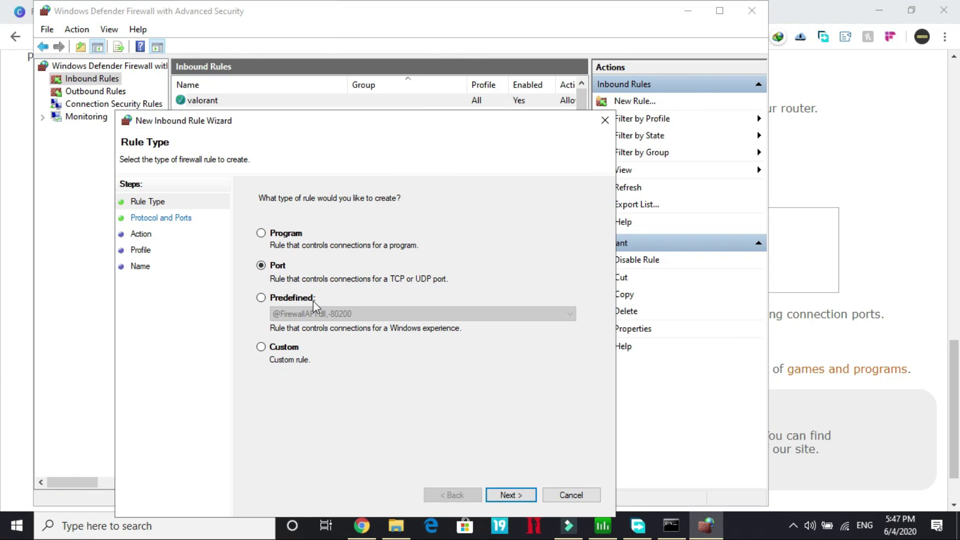
pyautogui.click(512, 496)
pyautogui.click(283, 236)
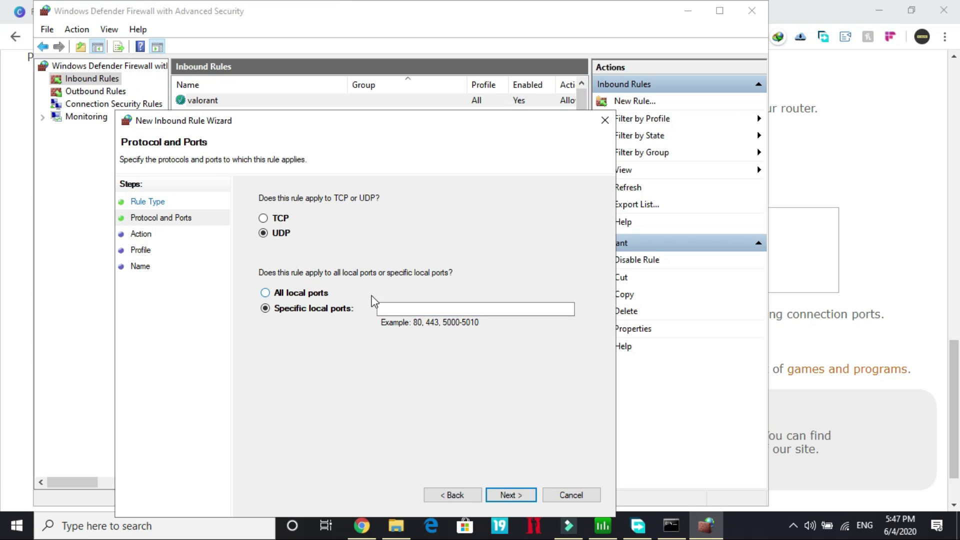
pyautogui.hotkey('ctrl', 'v')
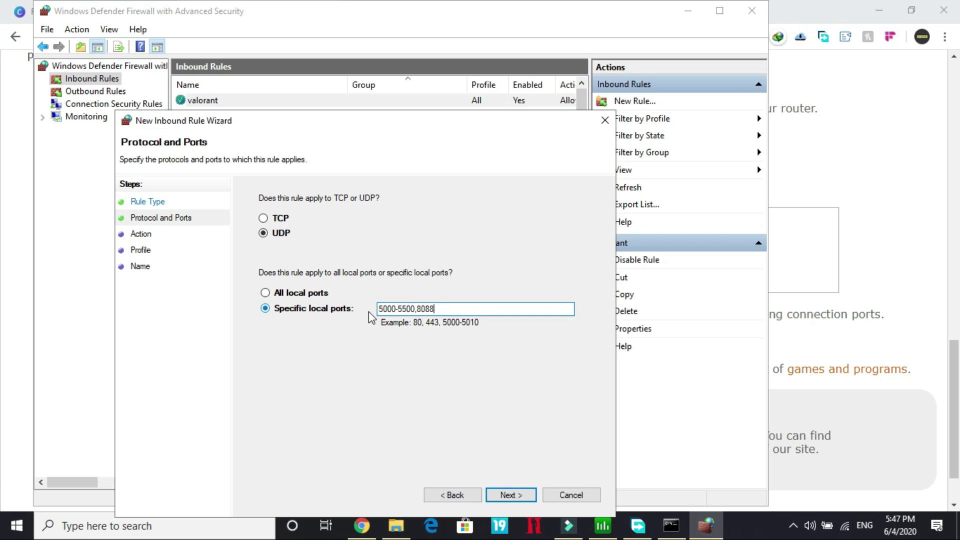
pyautogui.click(510, 495)
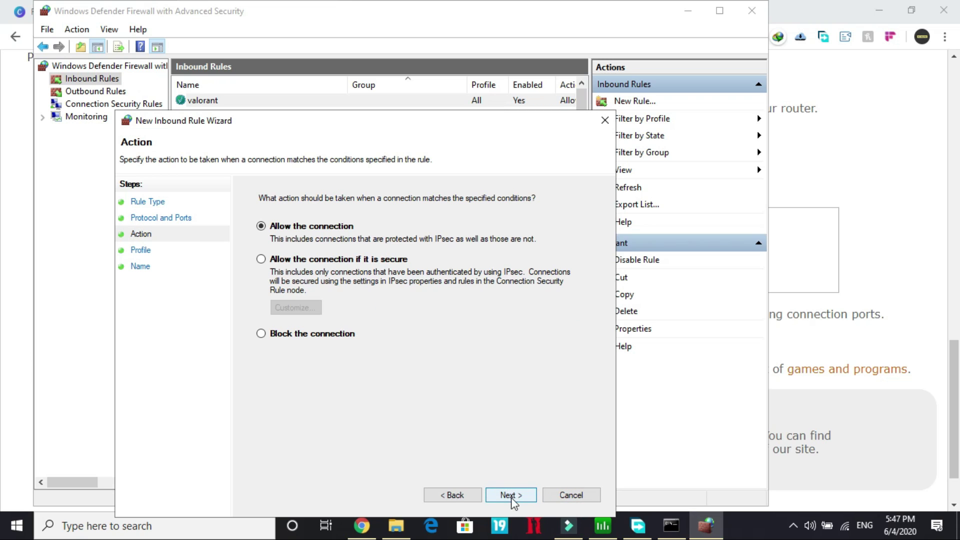
pyautogui.click(520, 497)
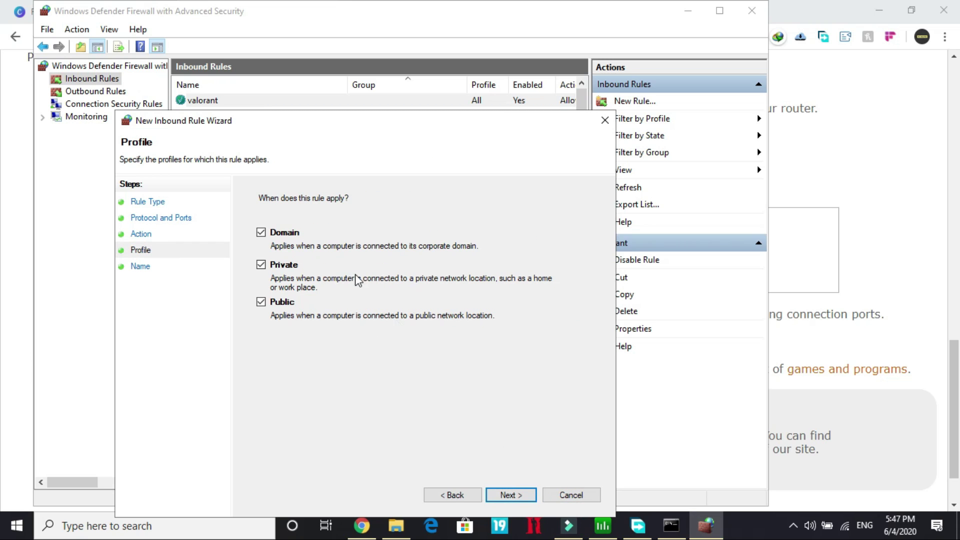
pyautogui.click(489, 493)
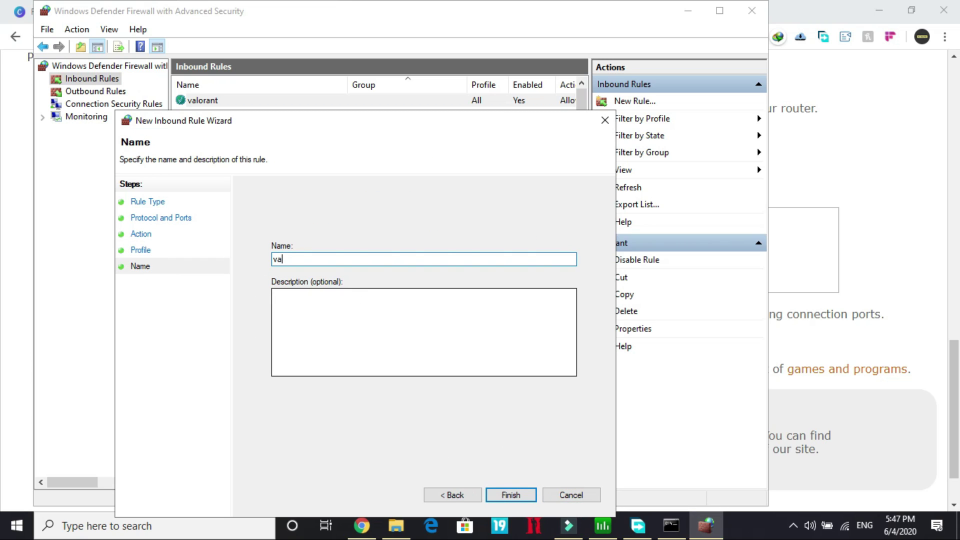
pyautogui.write('valorant')
pyautogui.click(512, 495)
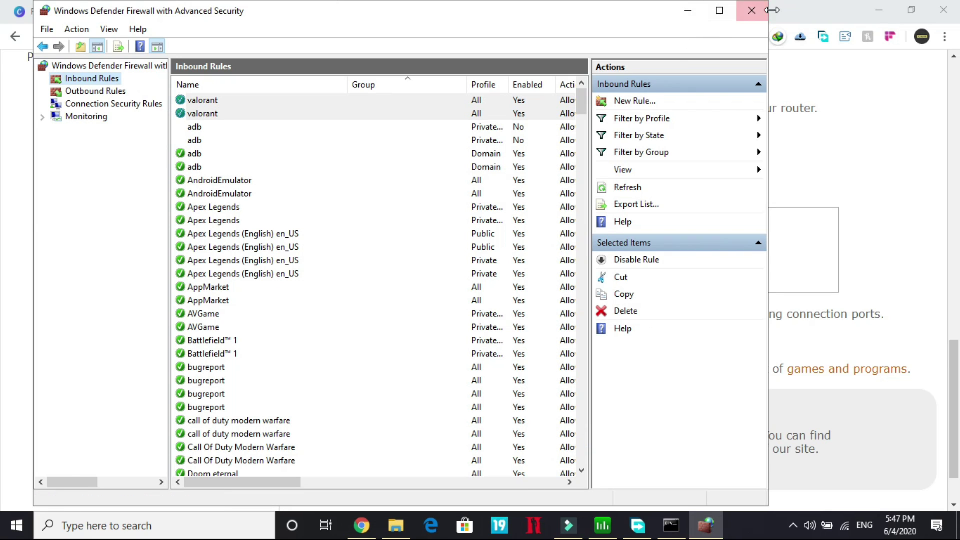
pyautogui.click(751, 11)
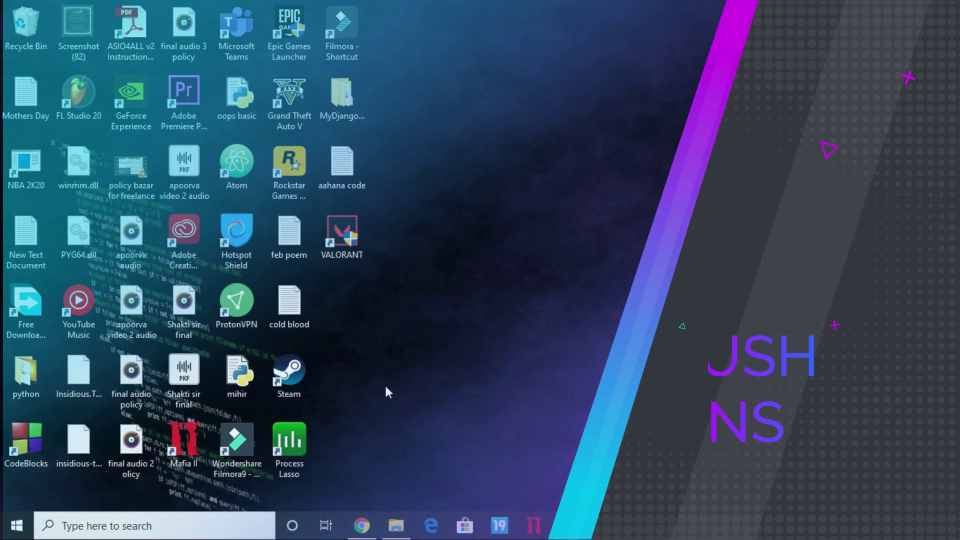
# Run ipconfig /flushdns in a new Command Prompt to clear the DNS resolver cache, then close it.
pyautogui.click(160, 522)
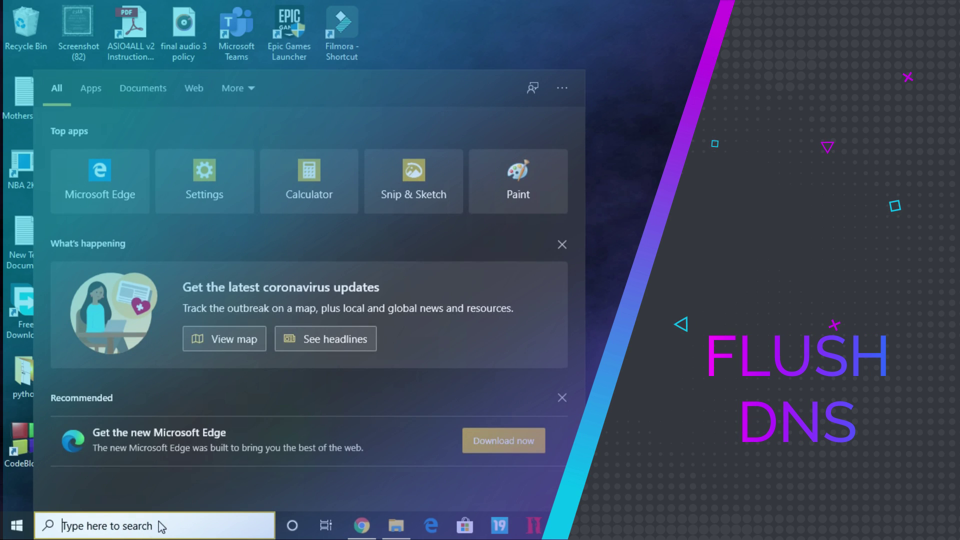
pyautogui.write('cmd')
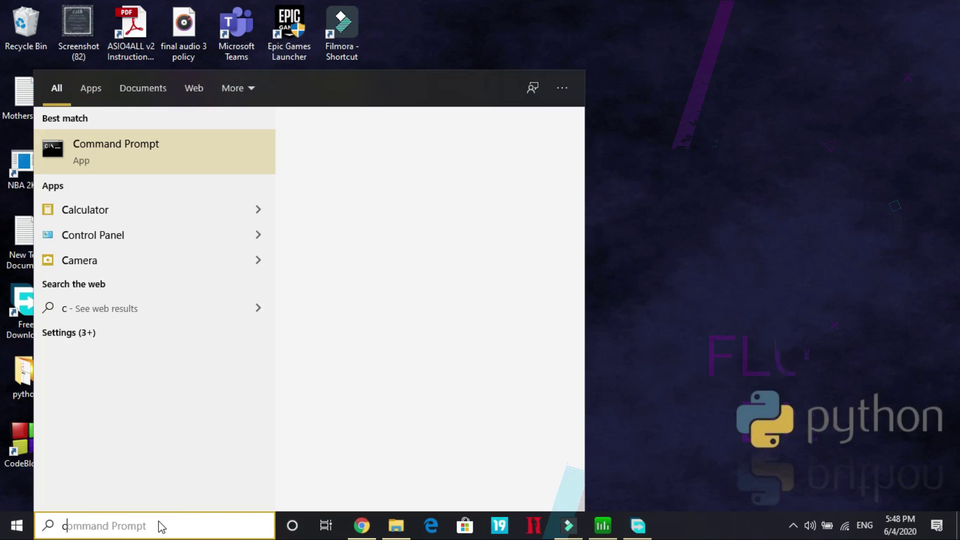
pyautogui.click(129, 151)
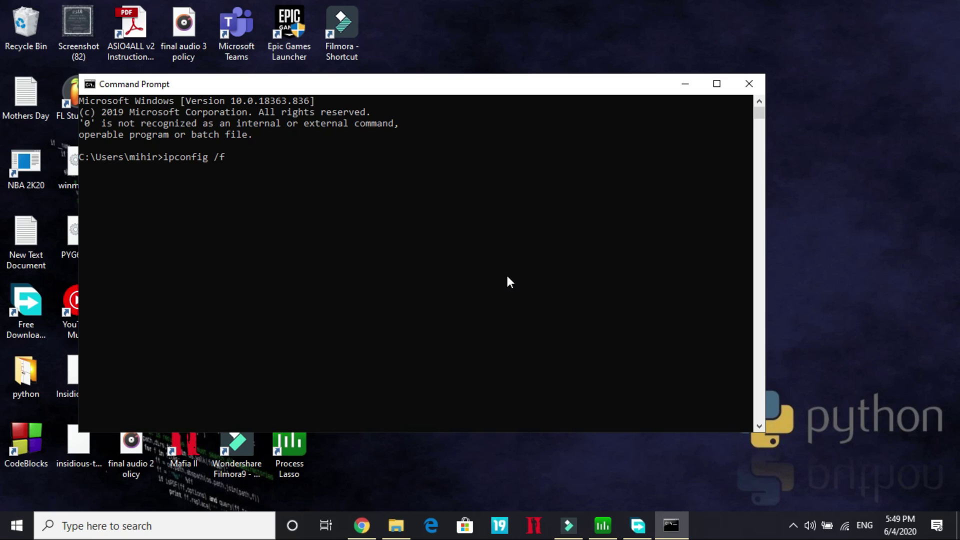
pyautogui.write('shdns')
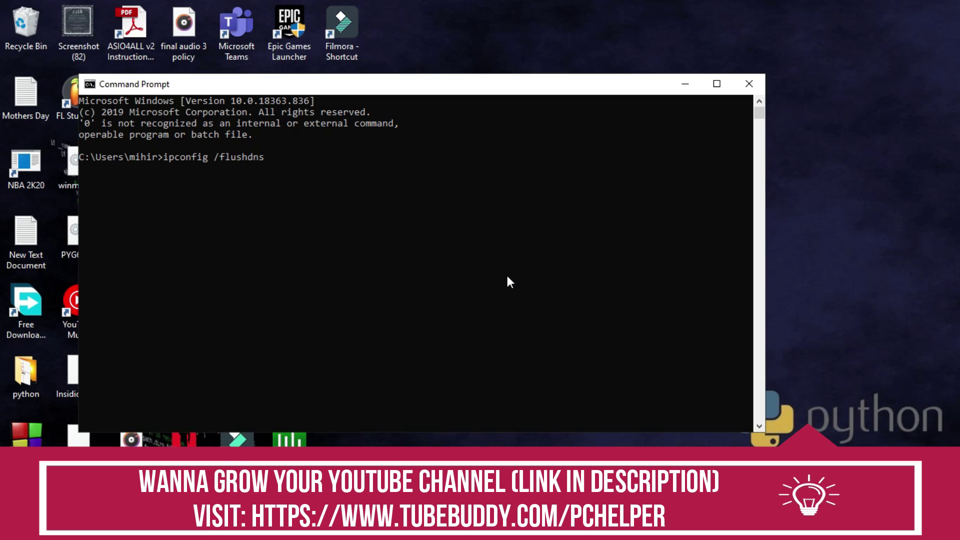
pyautogui.press('Return')
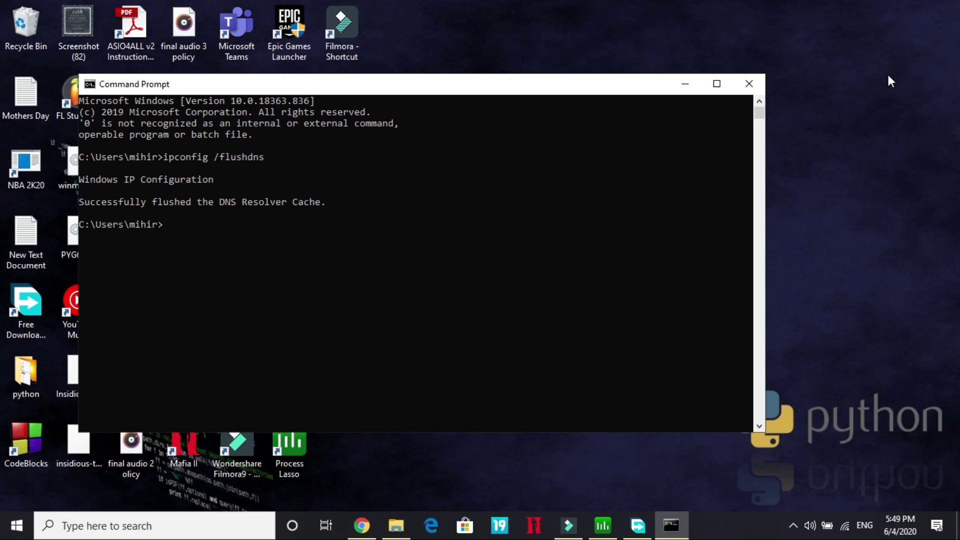
pyautogui.click(749, 84)
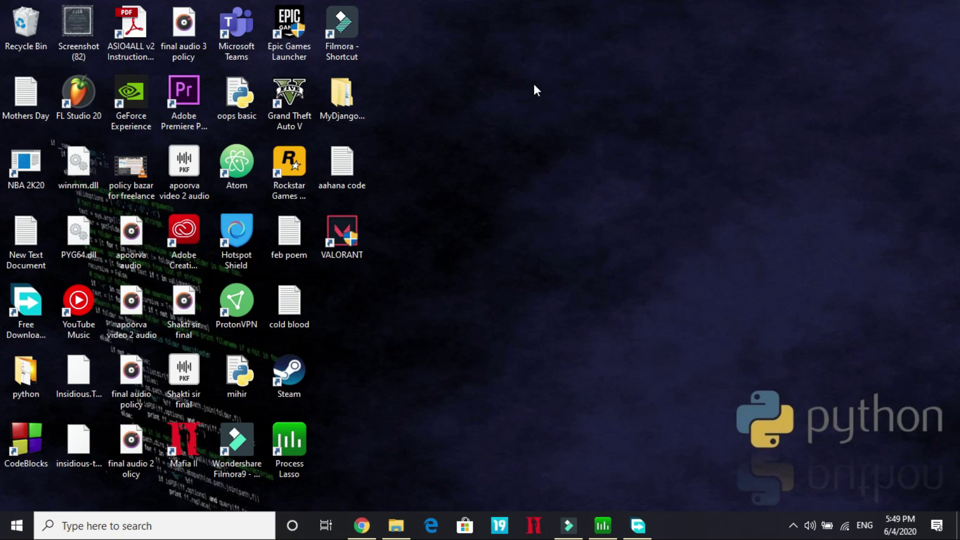